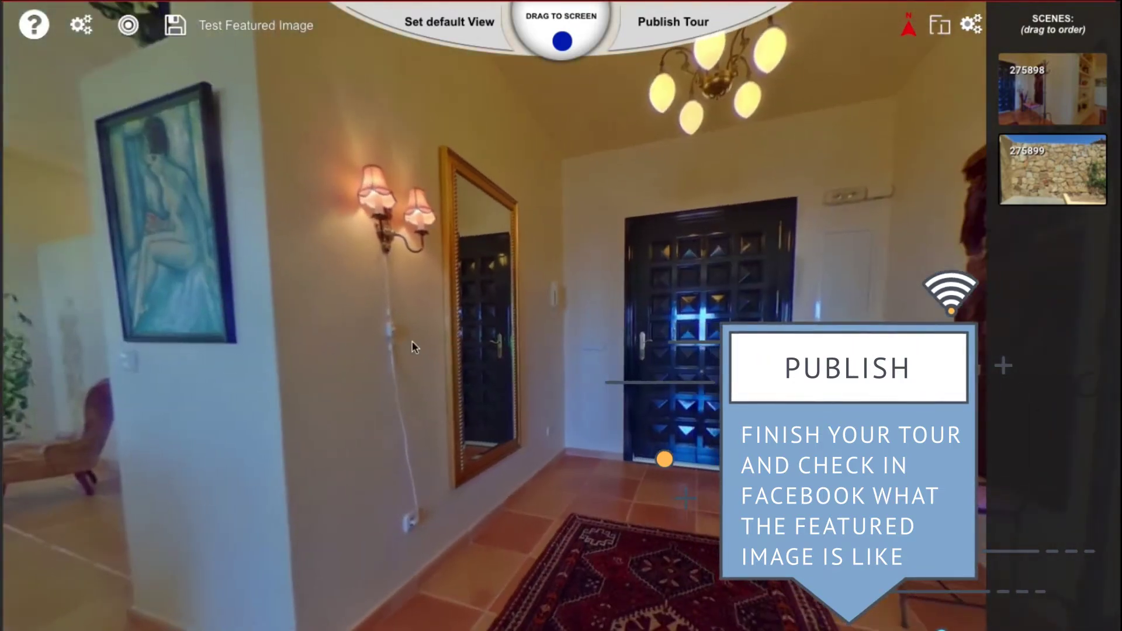
- Publish the Test Featured Image tour, go to its sharing page and copy the tour link
drag(728, 312, 327, 368)
drag(456, 447, 613, 409)
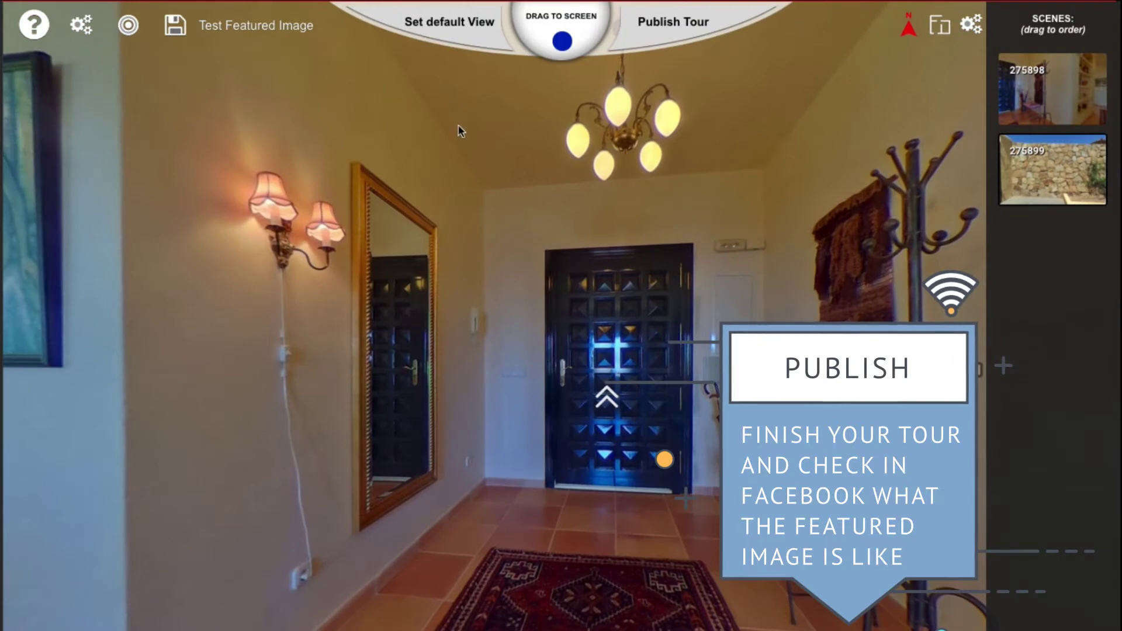
click(673, 22)
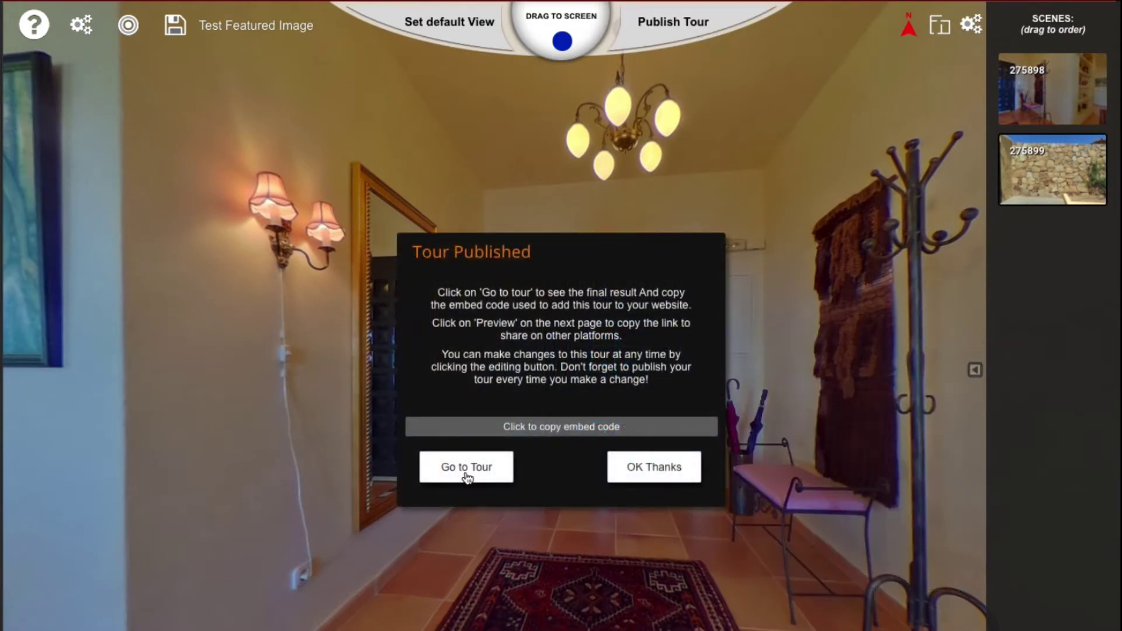
click(466, 467)
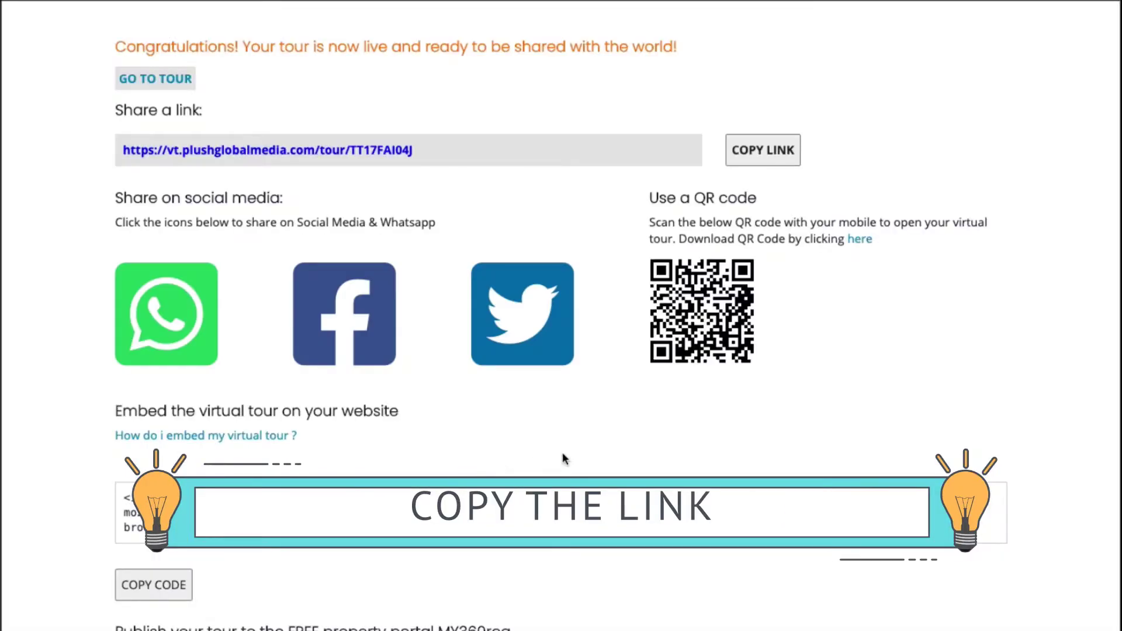
click(781, 151)
key(ctrl+c)
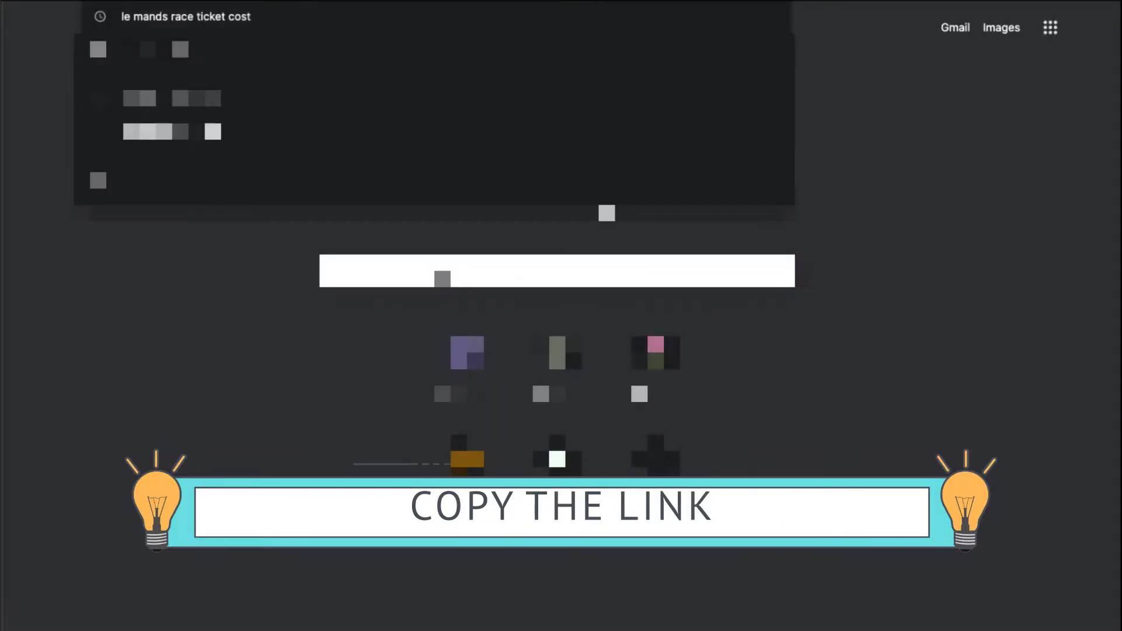
- Search the web for "facebook debugger" and open the Sharing Debugger on Facebook for Developers
text(fa)
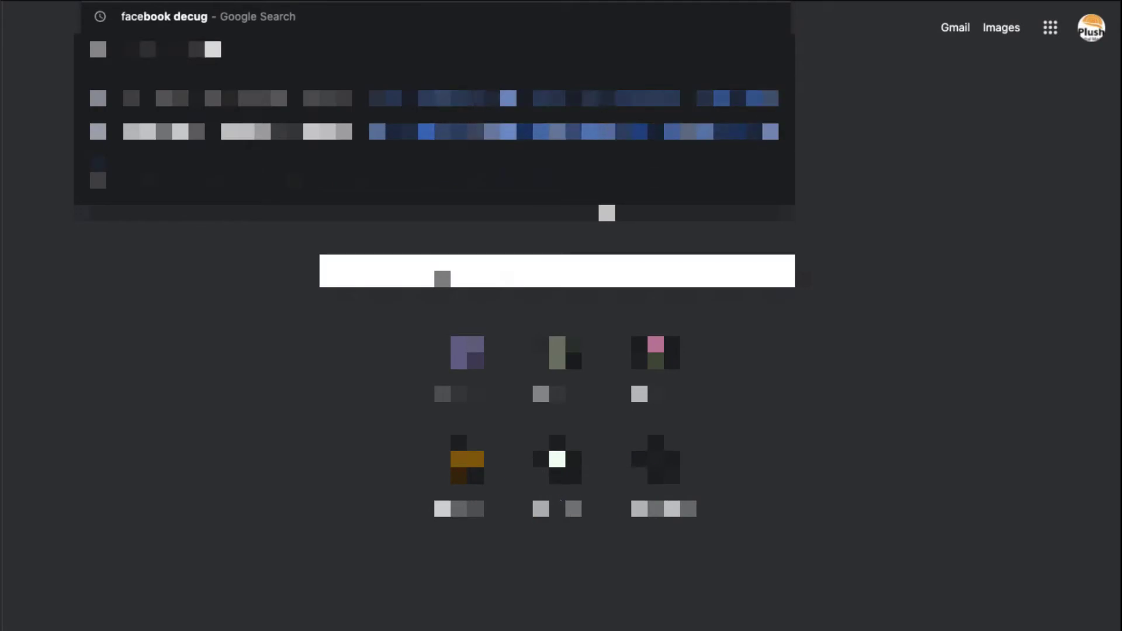
text(cebook debu)
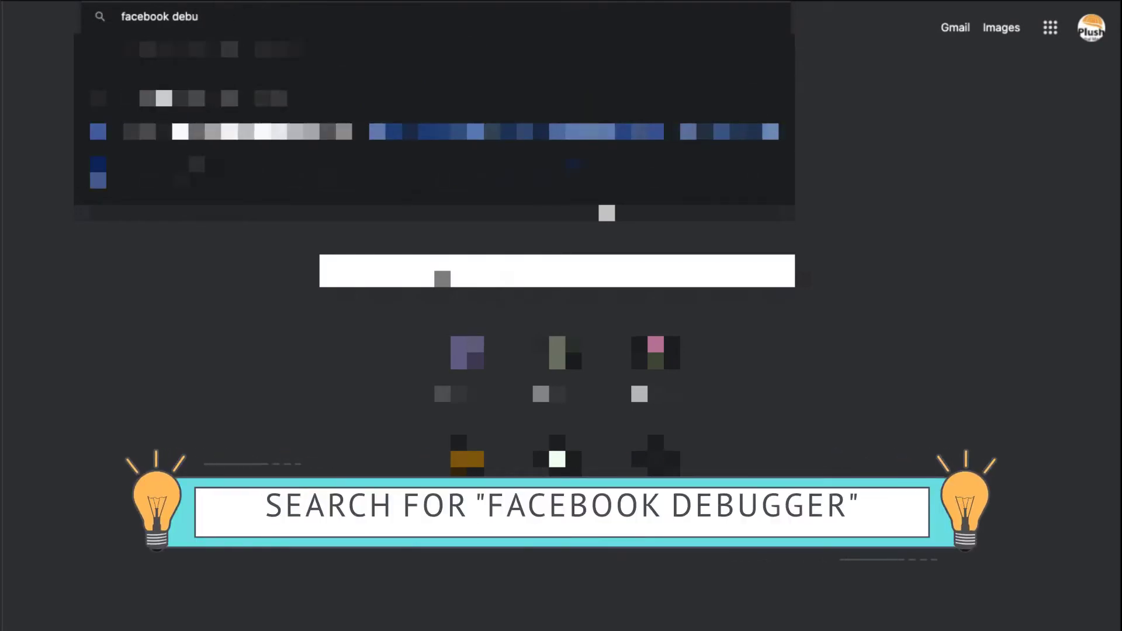
text(gger)
key(Return)
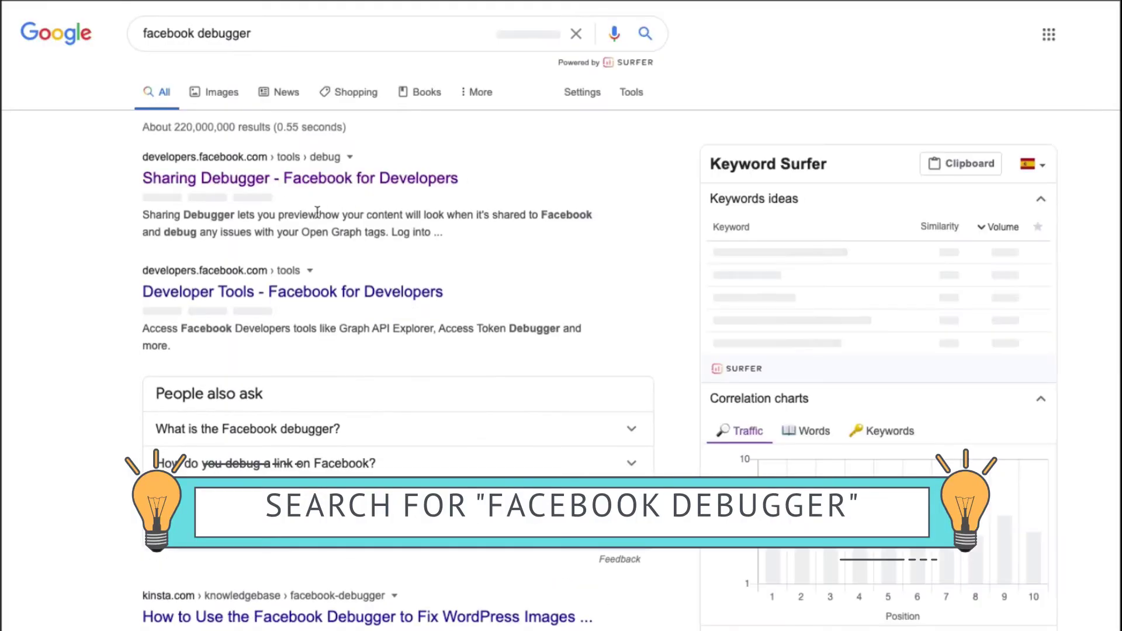
click(289, 187)
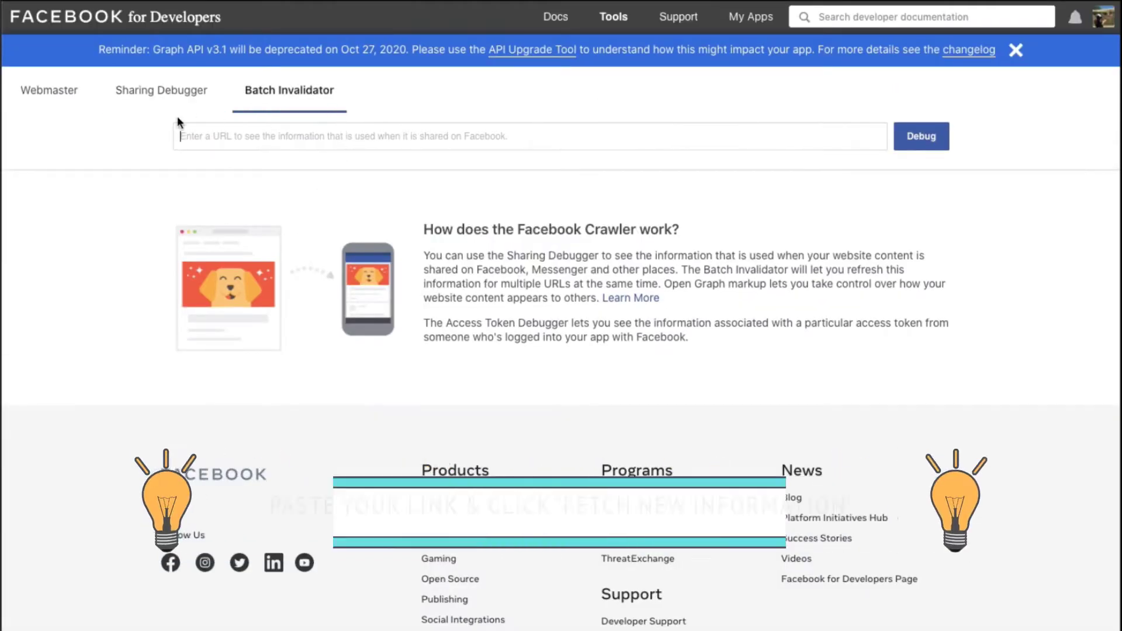
- Debug the copied tour link in the Sharing Debugger and fetch new information for it
click(264, 136)
key(ctrl+v)
click(931, 142)
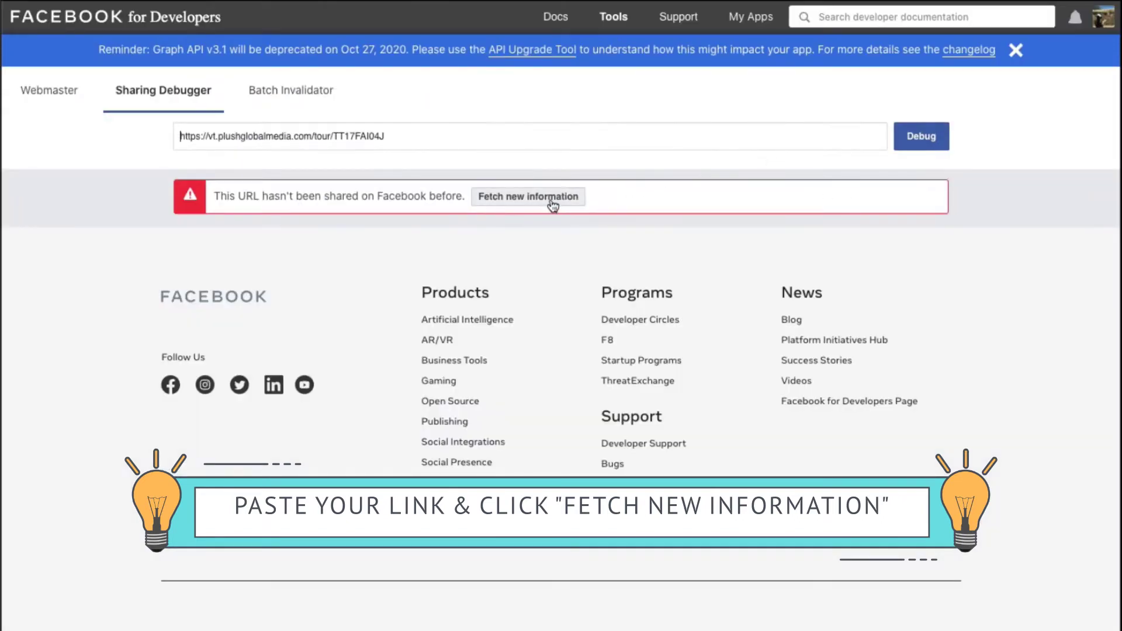
click(551, 200)
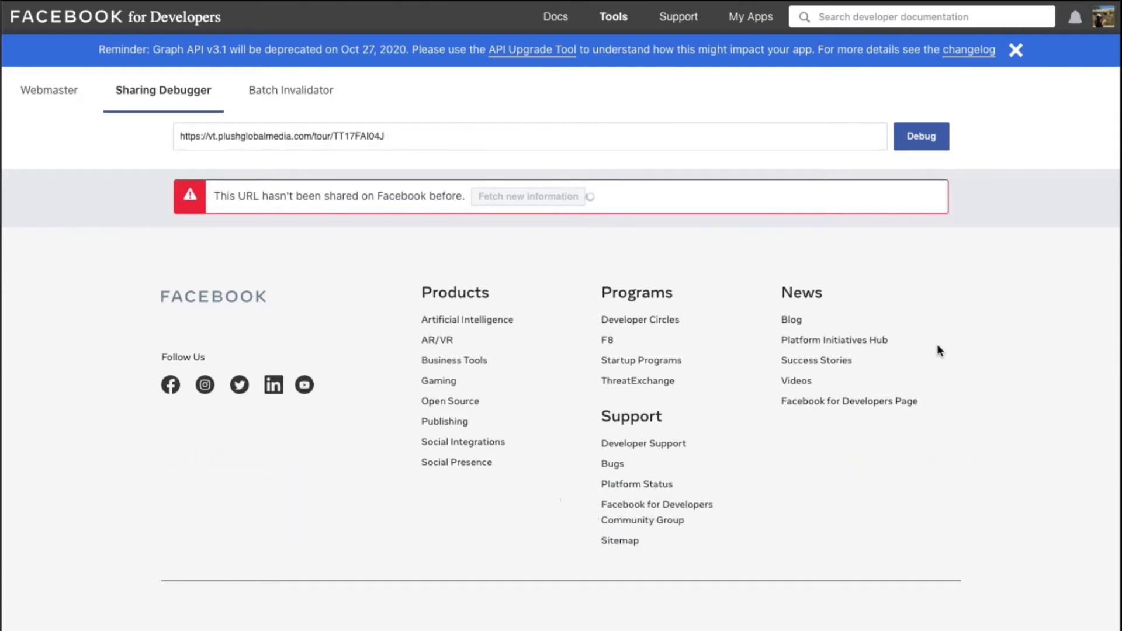
- Open the og:image URL from the Open Graph properties on its own page to view the current featured image
scroll(937, 345, down, 7)
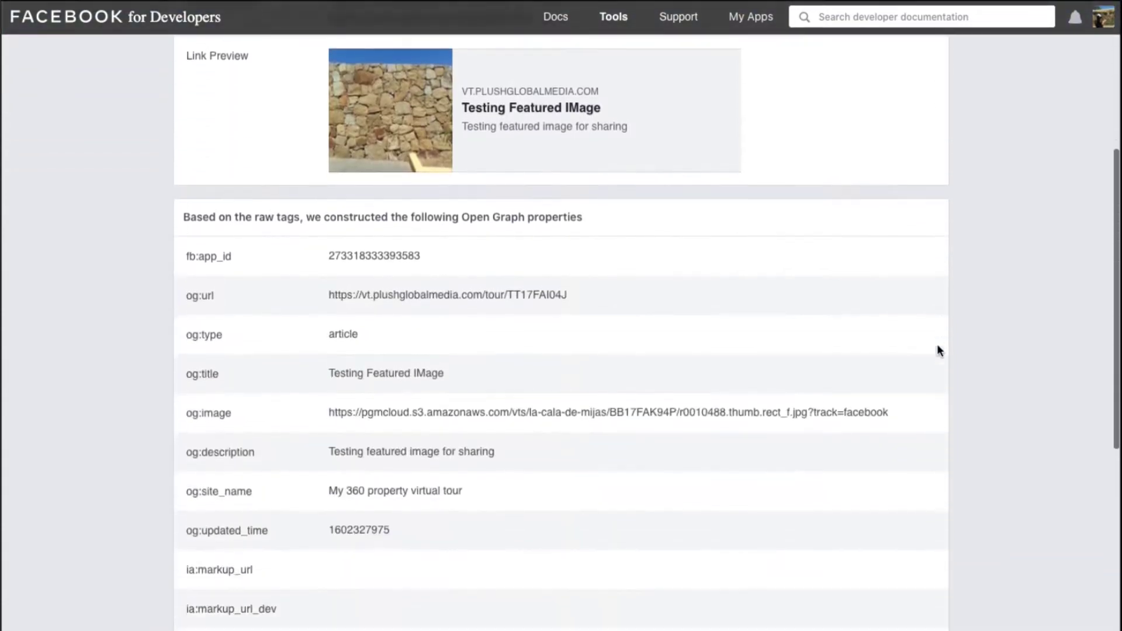
scroll(938, 344, down, 1)
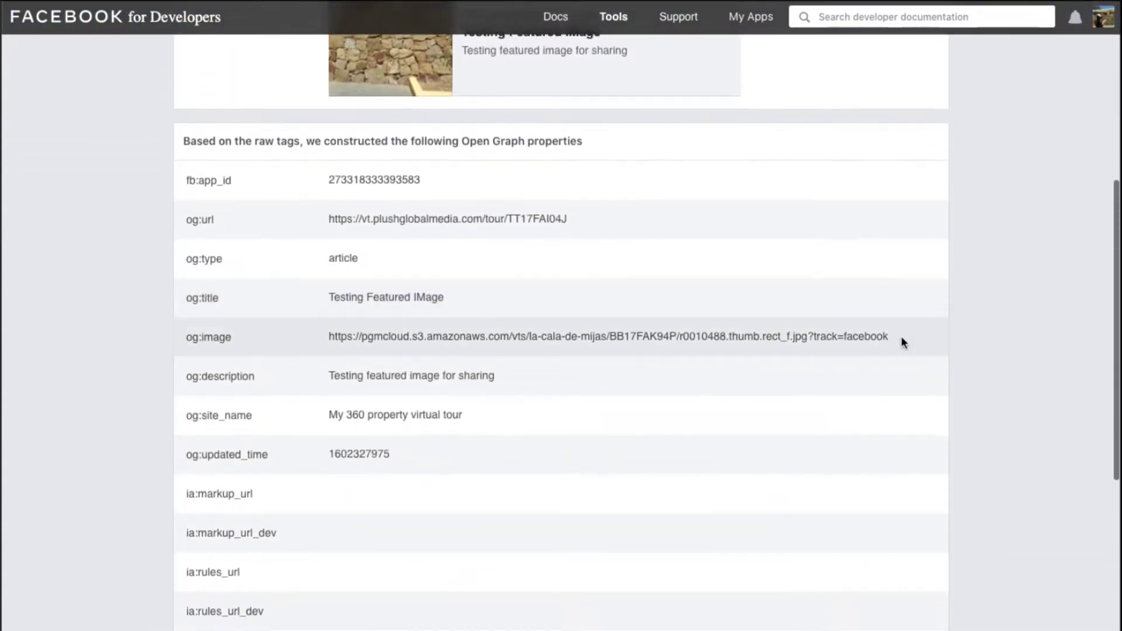
triple_click(793, 336)
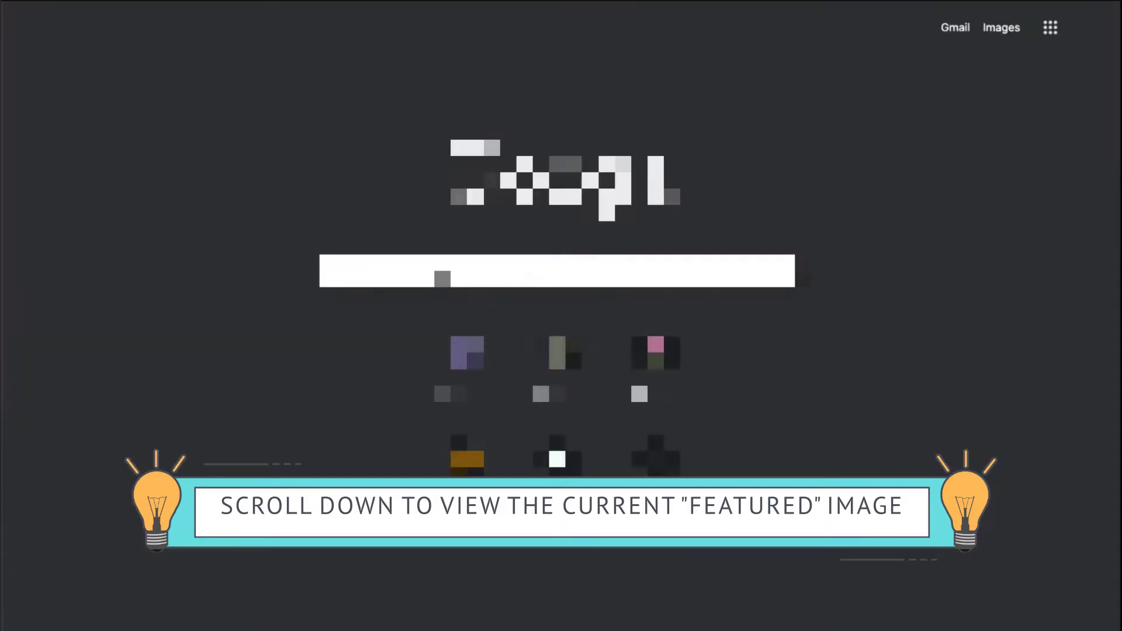
text(https://pgmcloud.s3.amazonaws.com/vts/la-cala-de-mijas/BB17FAK94P/r0010488.thumb.rect_f.jpg?track=facebook)
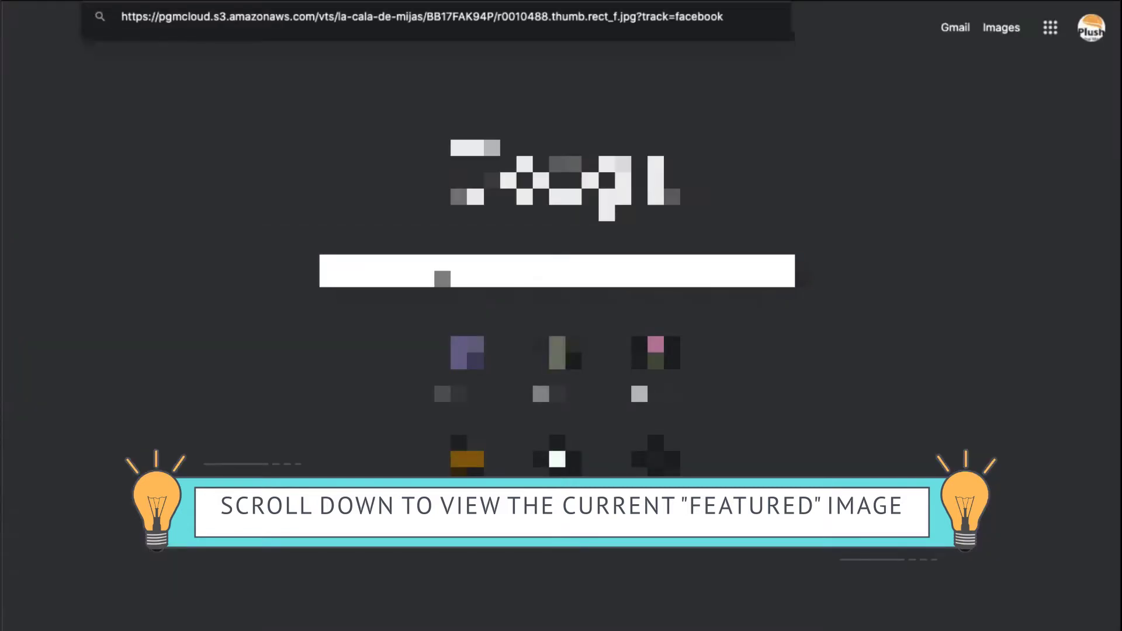
key(Return)
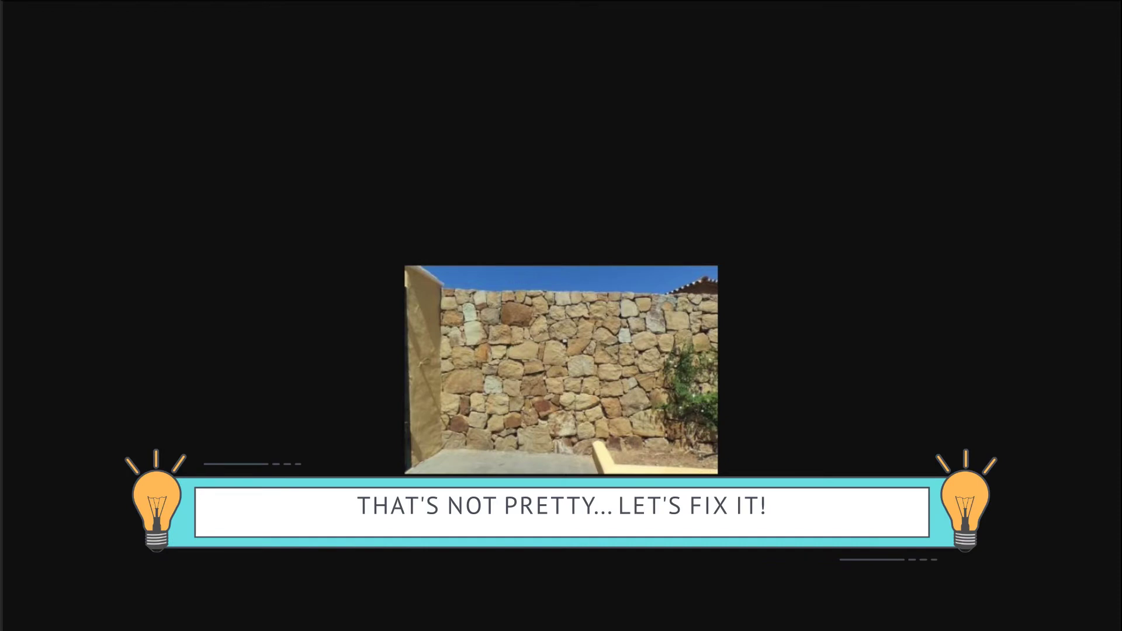
- Switch to the Images Featured folder in Finder and open r0010488.jpg with Pixelmator
key(super+Tab)
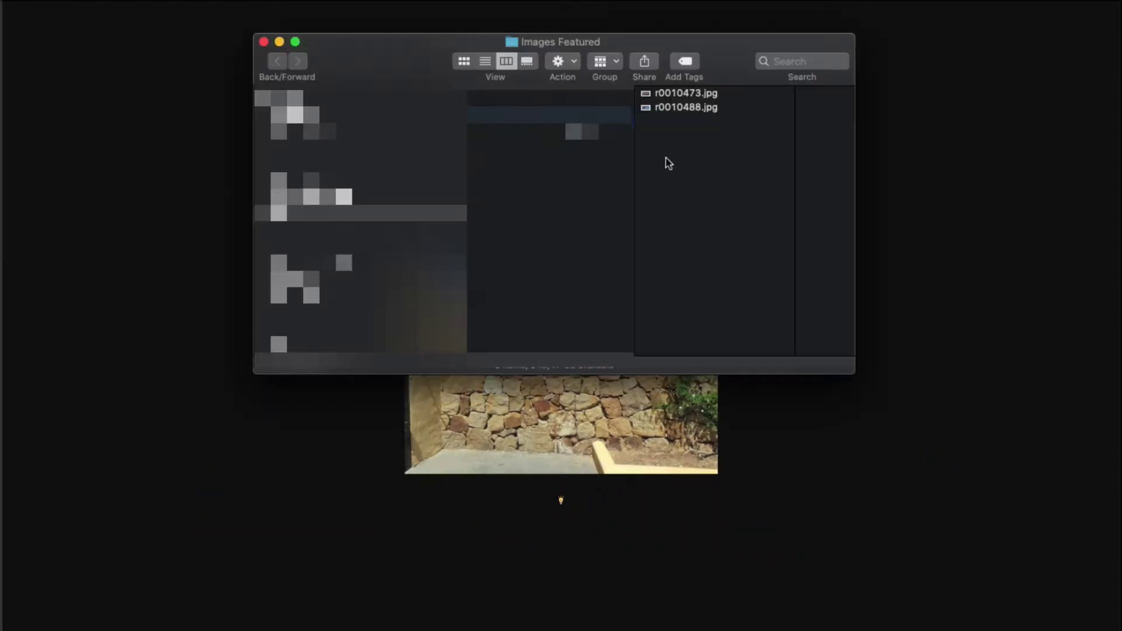
click(694, 95)
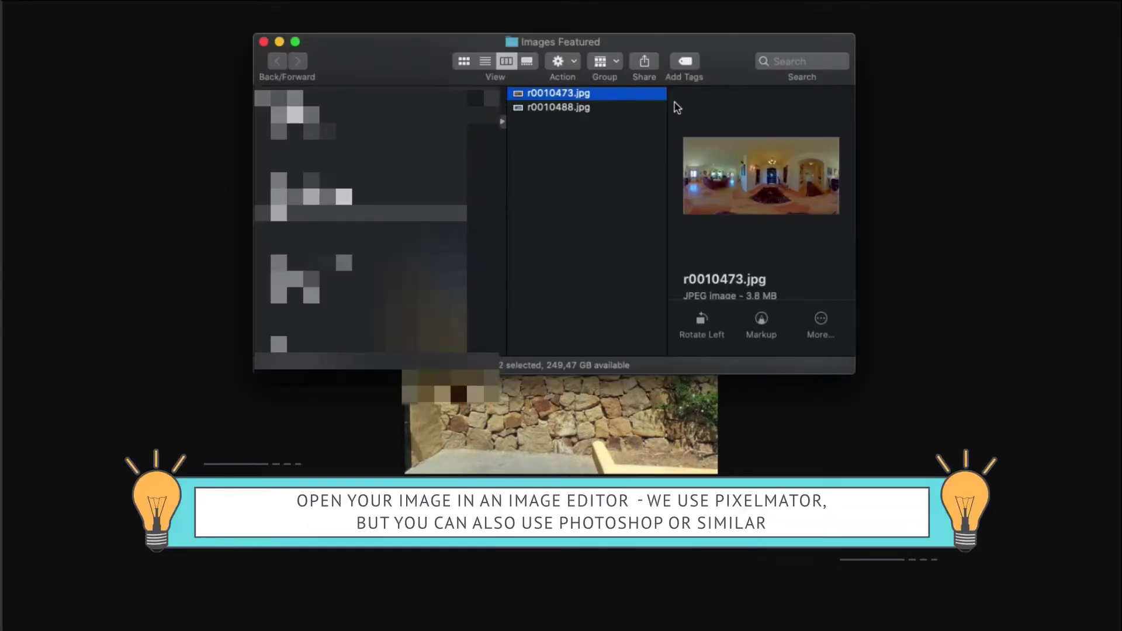
click(586, 108)
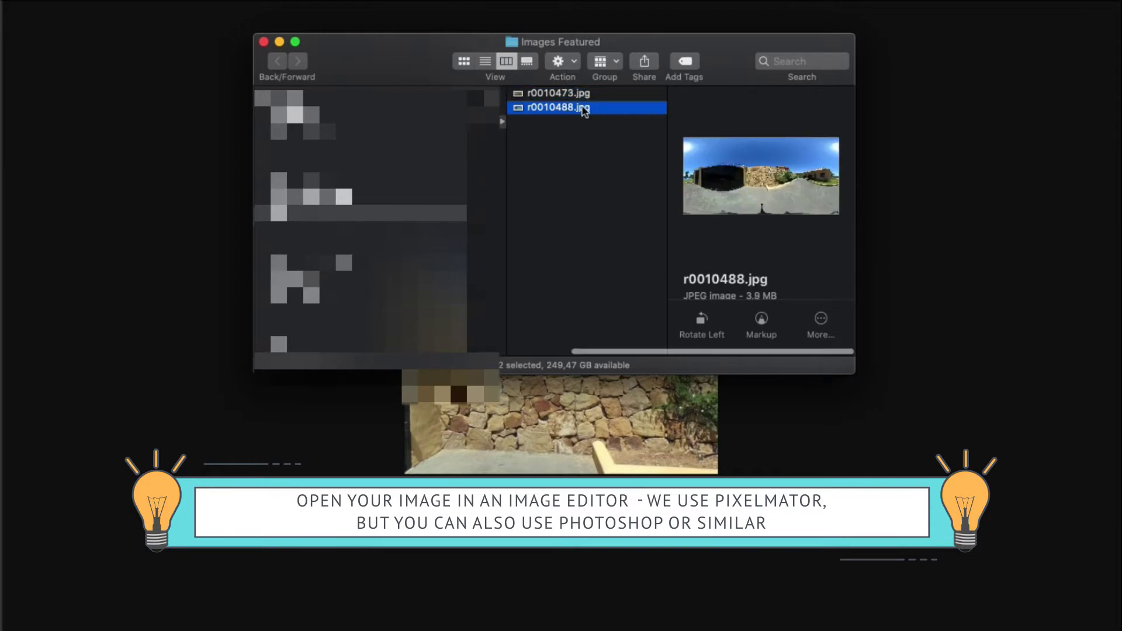
right_click(586, 108)
mouse_move(640, 130)
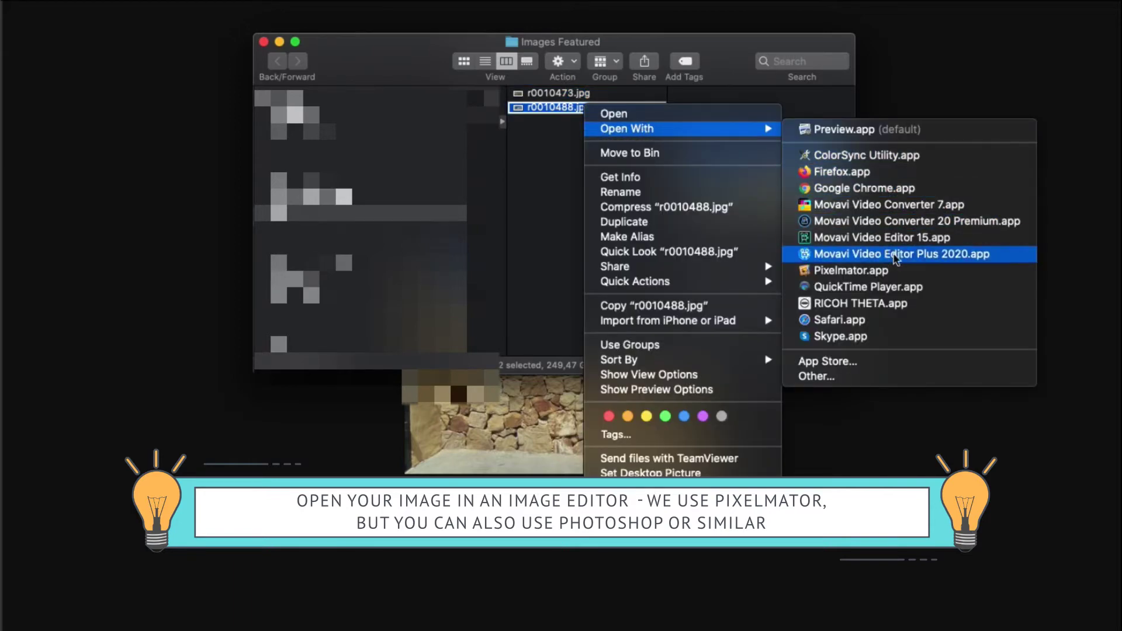
click(897, 271)
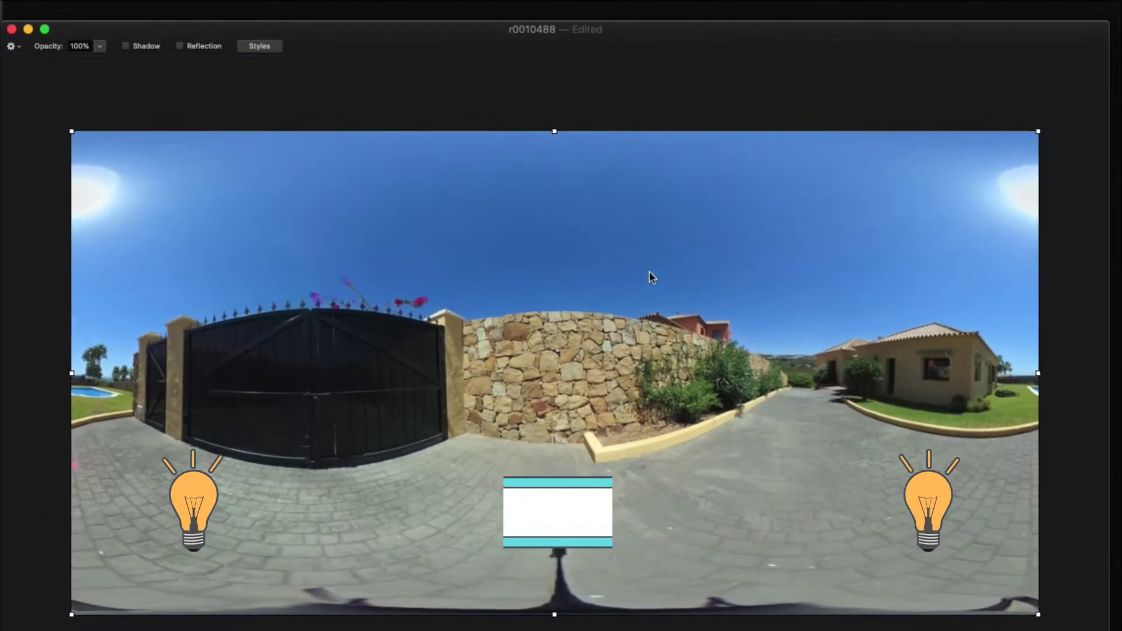
- Select the panorama's full-height left part, from the image edge to just past the black gate, and cut it out
key(m)
drag(54, 115, 490, 629)
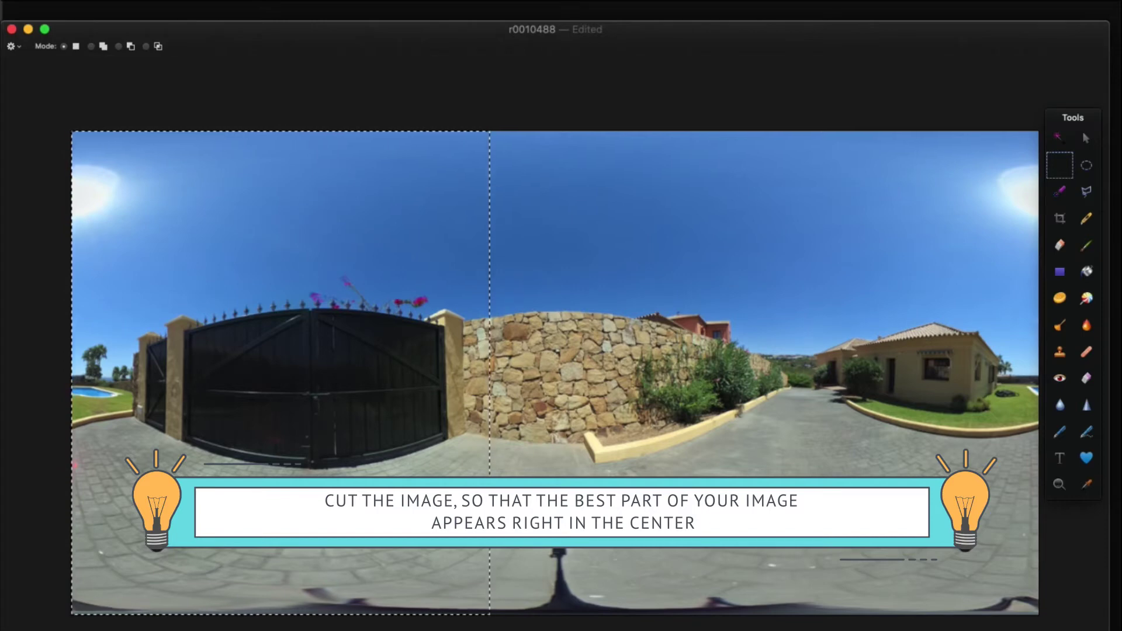
key(super+x)
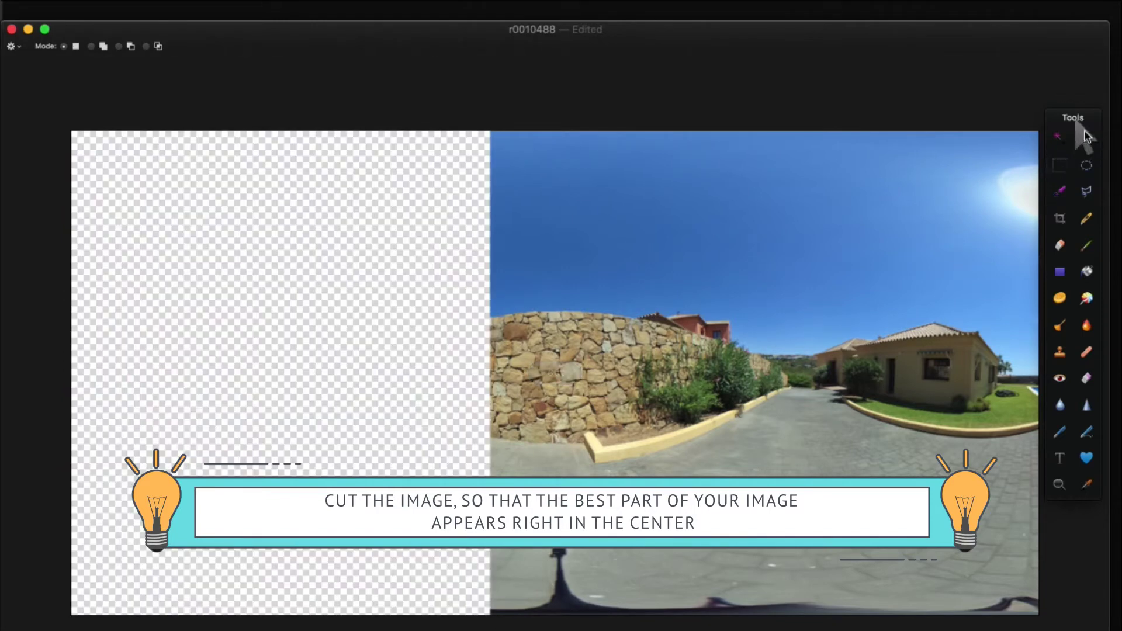
- Move the remaining panorama part flush to the canvas's left edge and paste the cut gate section into the empty area beside it
click(1084, 132)
drag(912, 282, 491, 287)
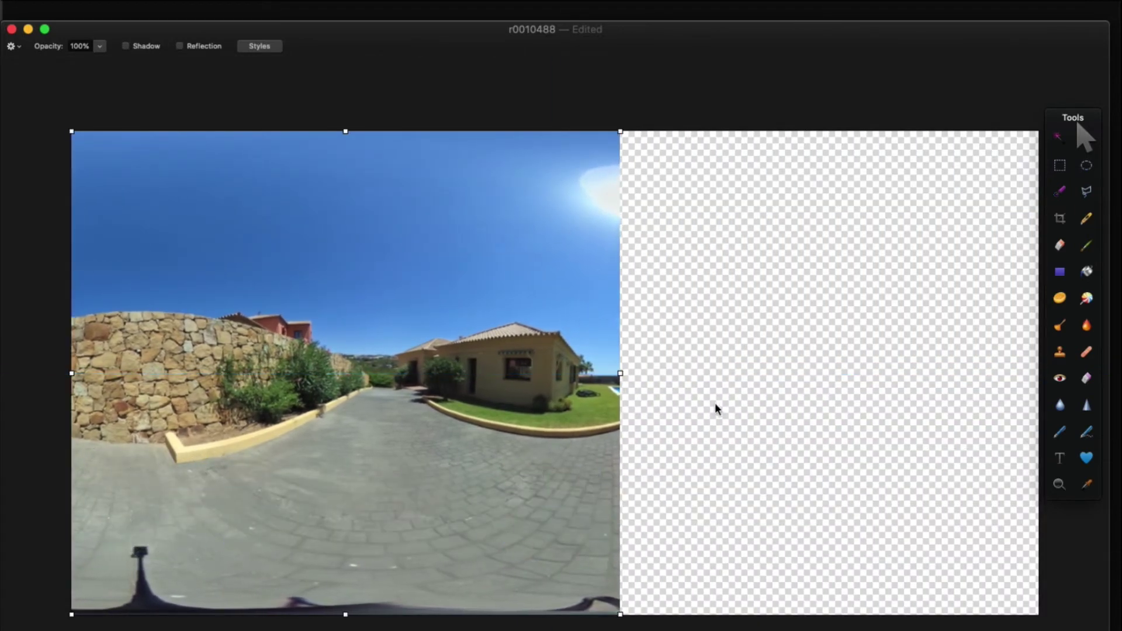
key(super+v)
drag(363, 353, 902, 349)
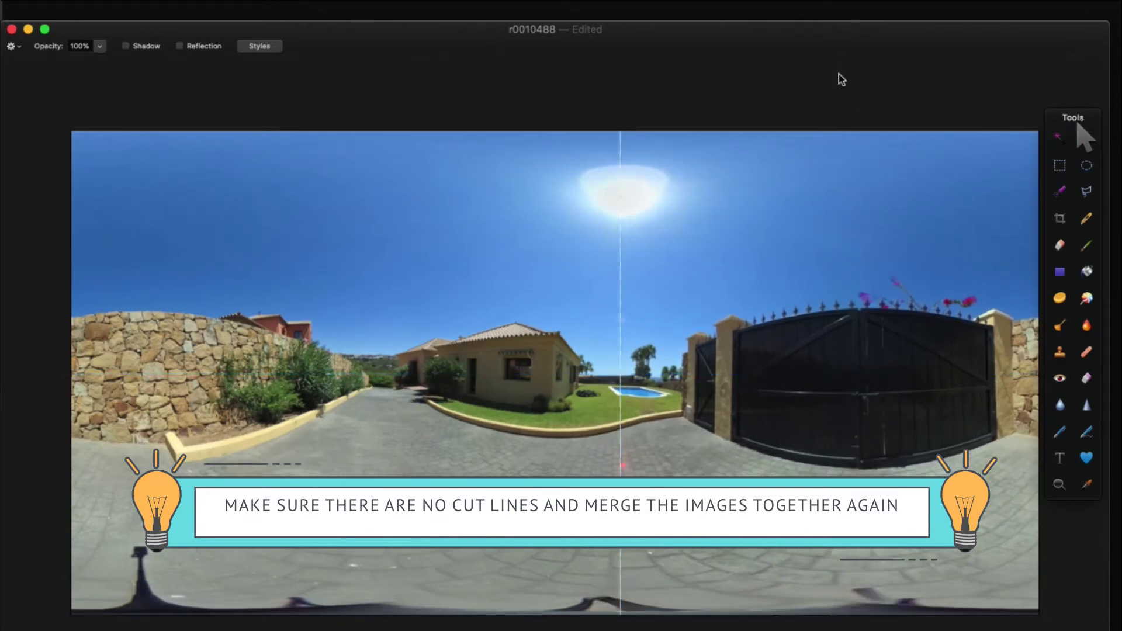
- Close the thin vertical gap between the two panorama halves and check the seam around the pool up close
drag(823, 325, 820, 325)
scroll(640, 436, up, 5)
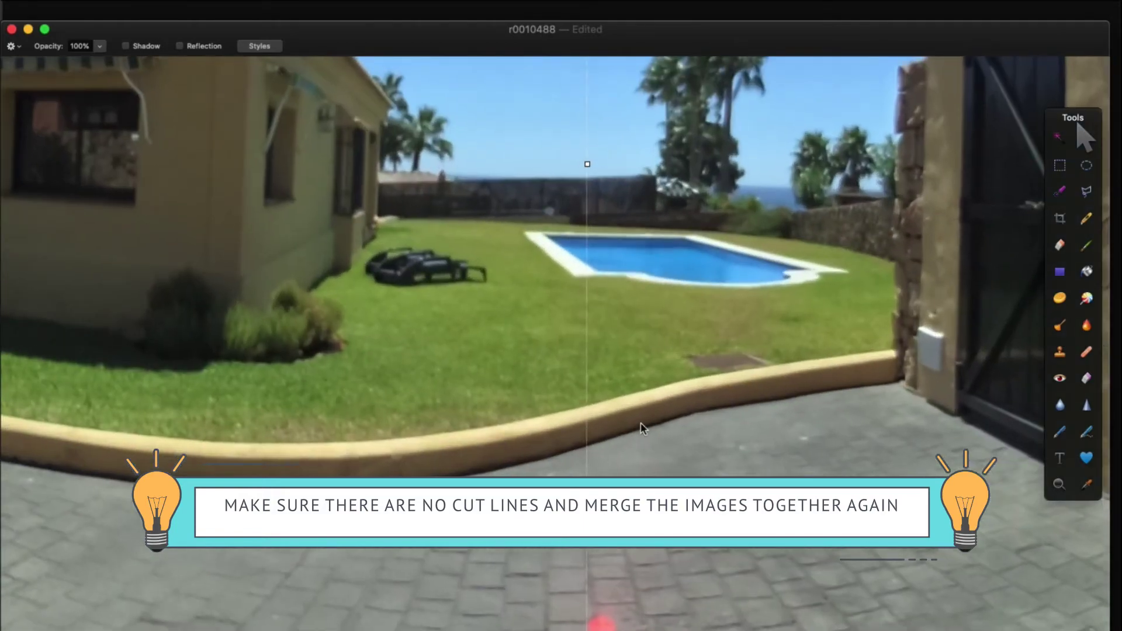
scroll(641, 423, up, 5)
scroll(641, 423, down, 10)
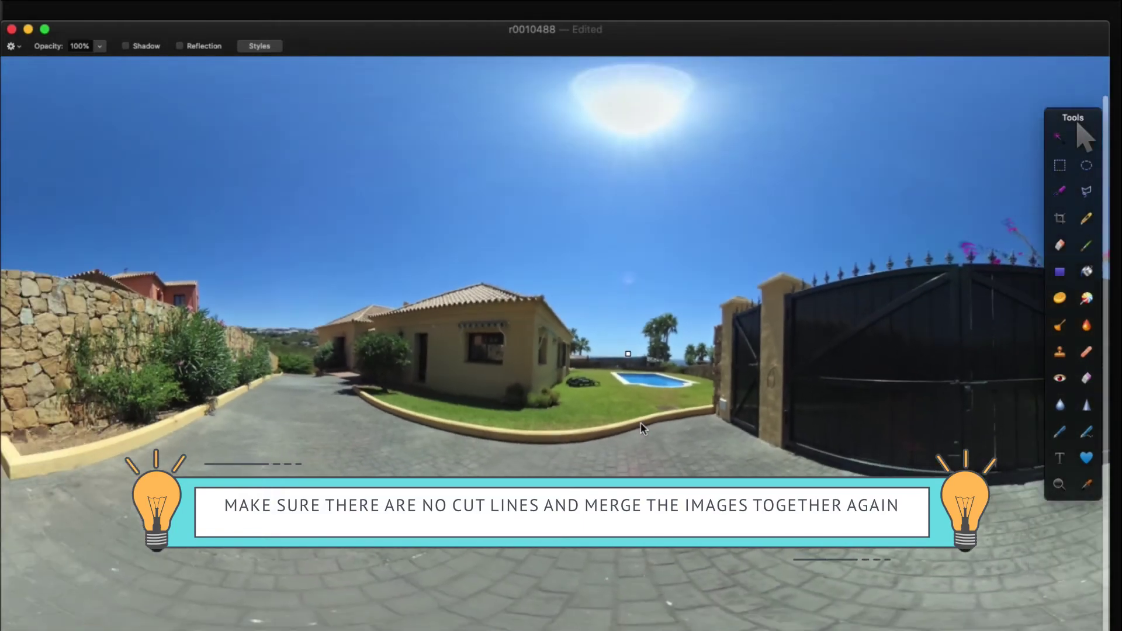
key(super+0)
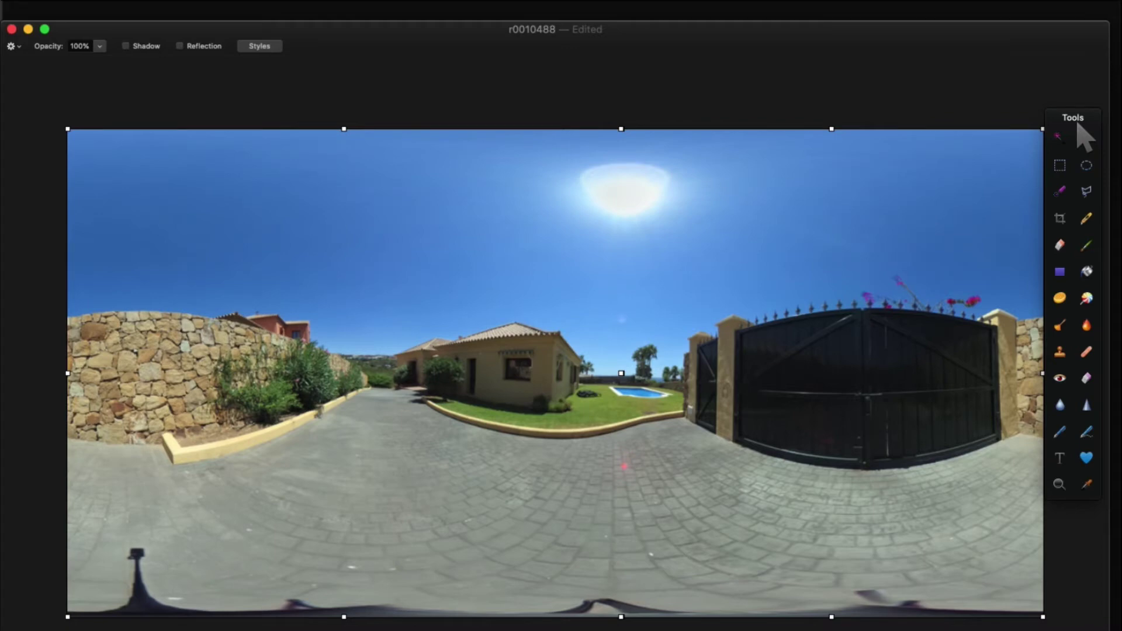
- Merge the pasted layer and the background layer into a single layer
key(super+l)
right_click(842, 130)
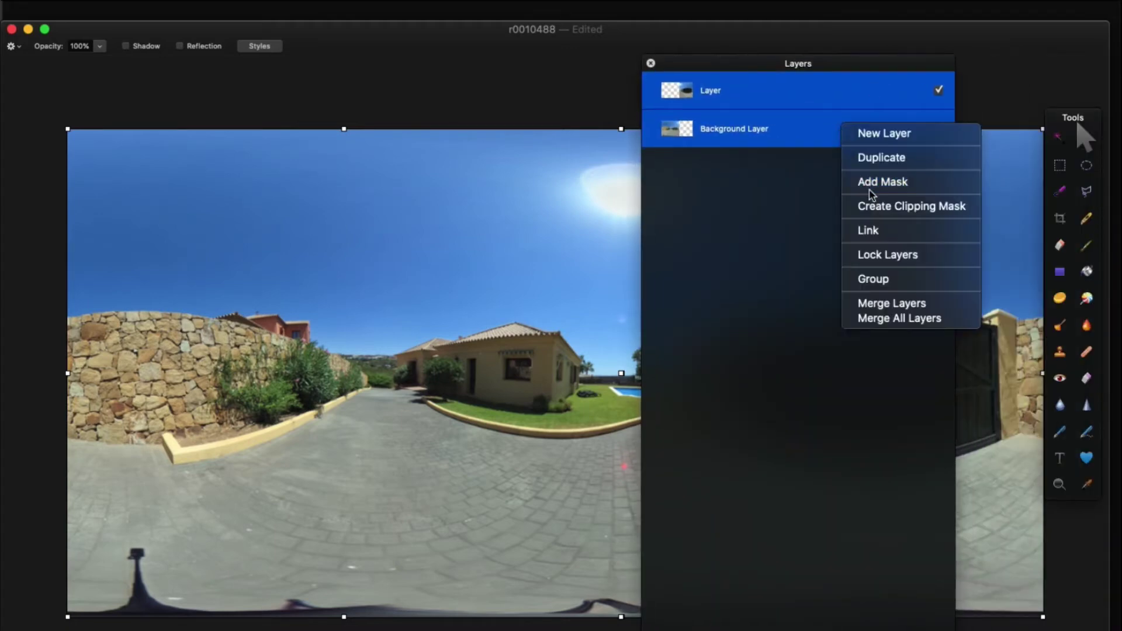
click(888, 303)
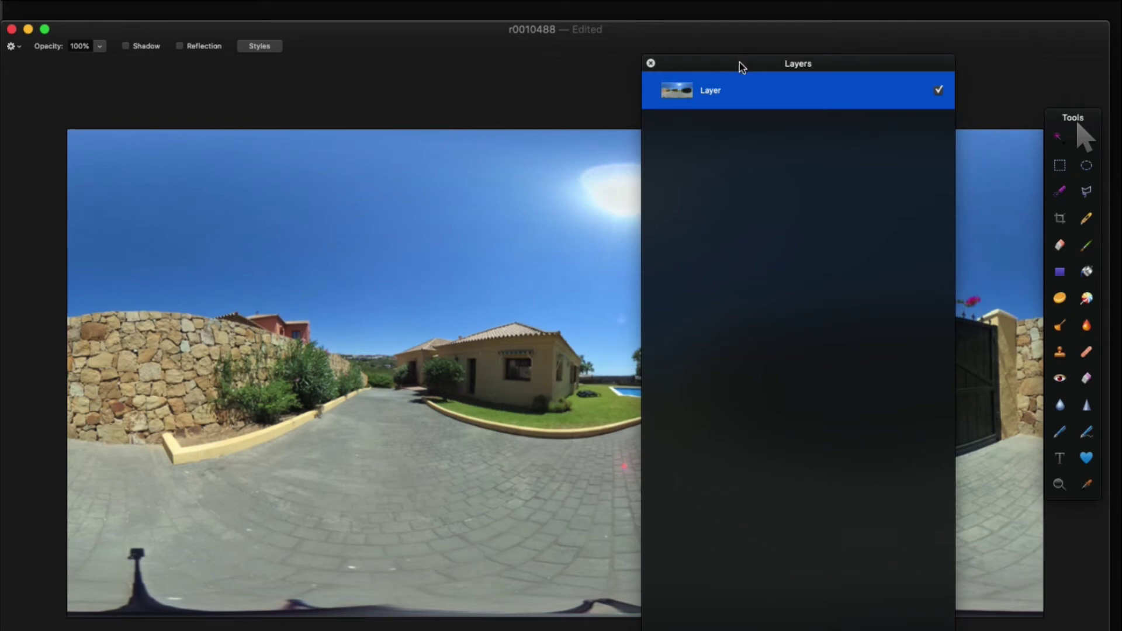
key(super+l)
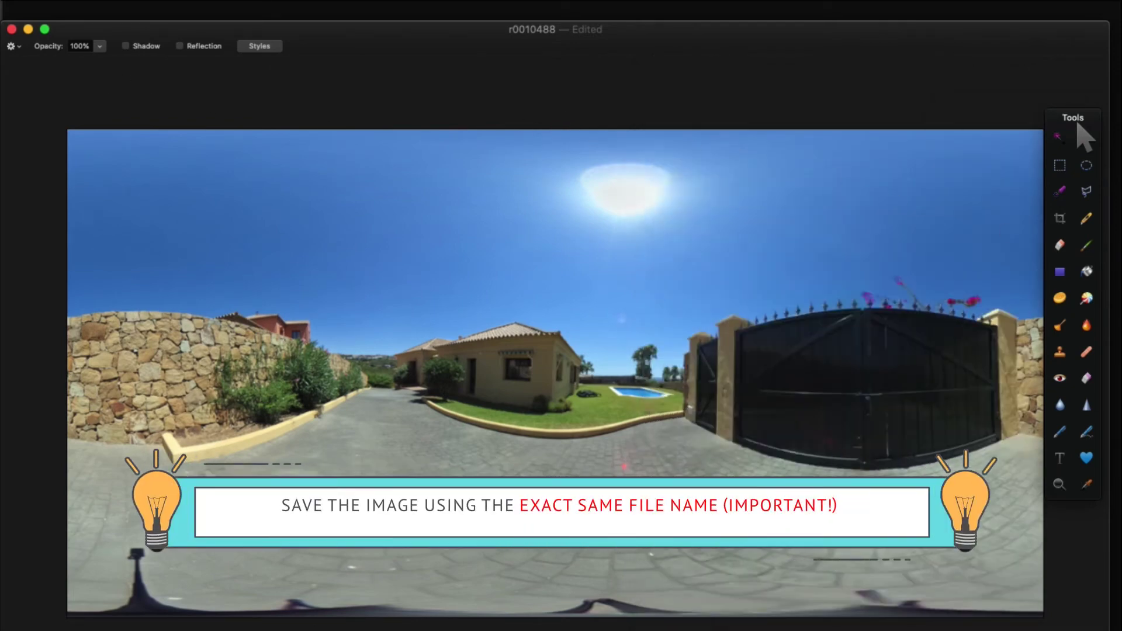
- Export the image as a 100% quality JPEG named r0010488.jpg to Images Featured, replacing the original, and close the document
key(super+shift+e)
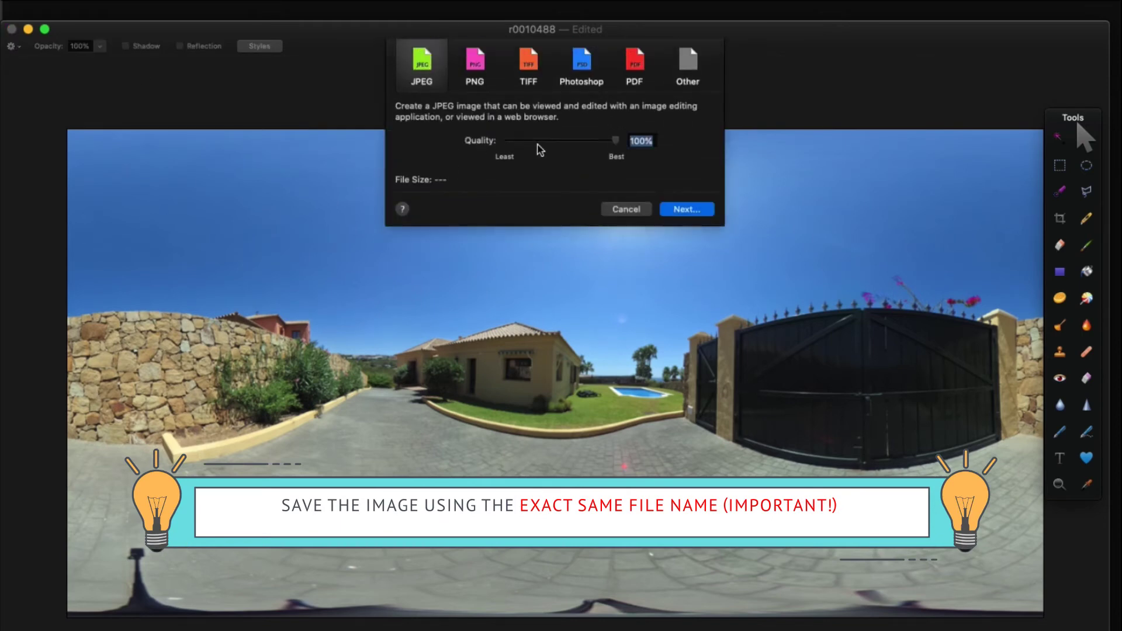
click(688, 210)
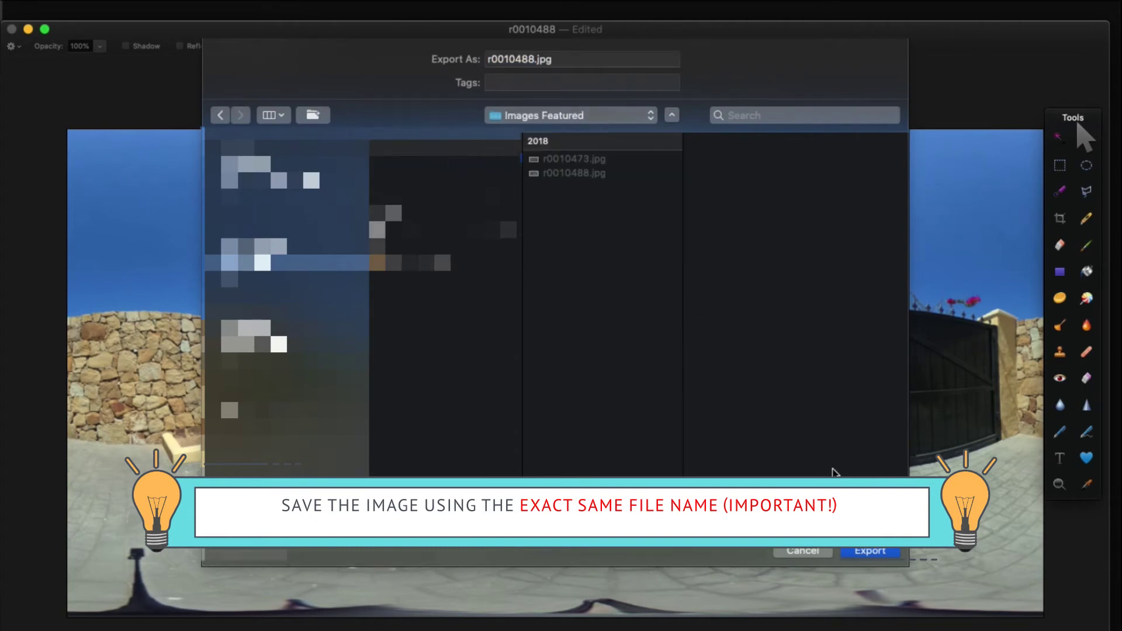
click(871, 554)
click(682, 136)
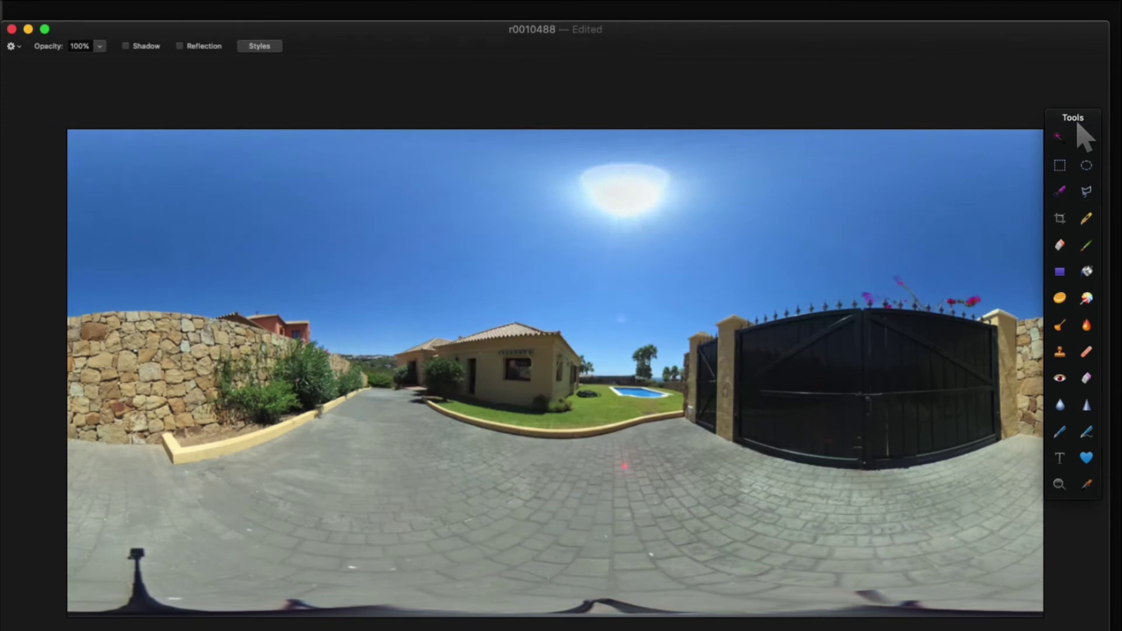
click(12, 30)
click(678, 317)
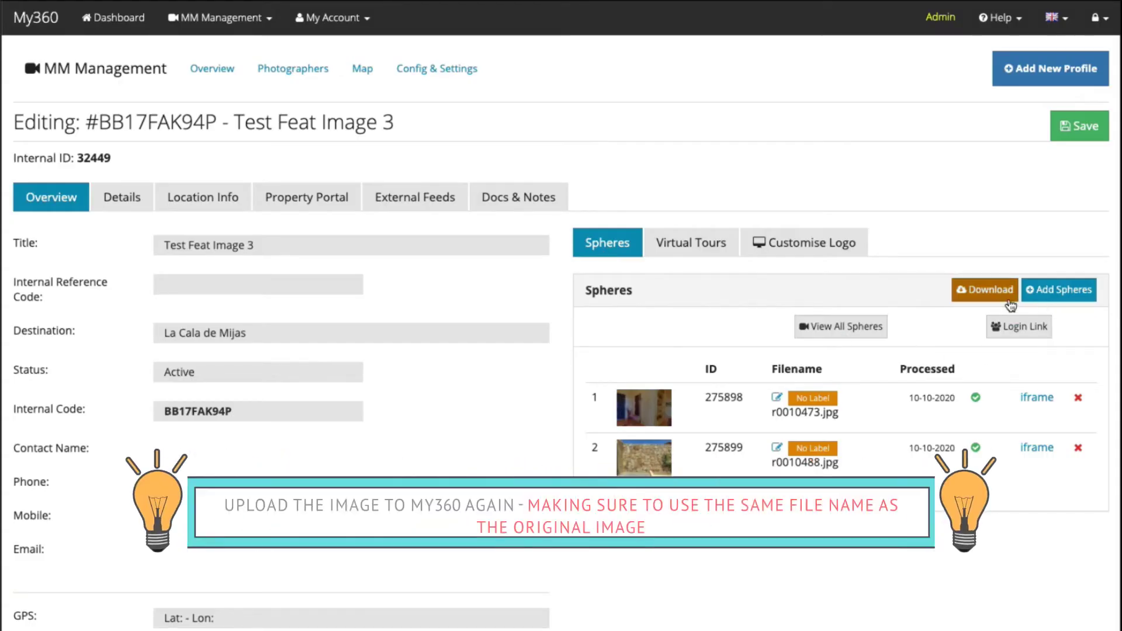
- Upload the edited r0010488.jpg to the profile's spheres, overwriting the original, and return to the spheres list
click(1065, 293)
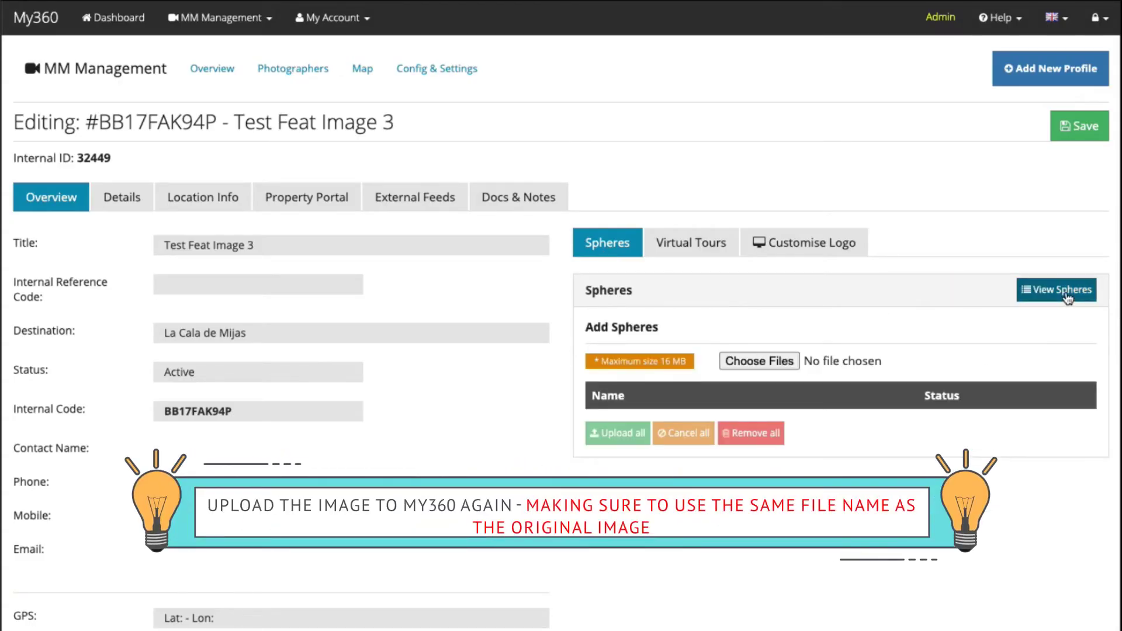
click(787, 361)
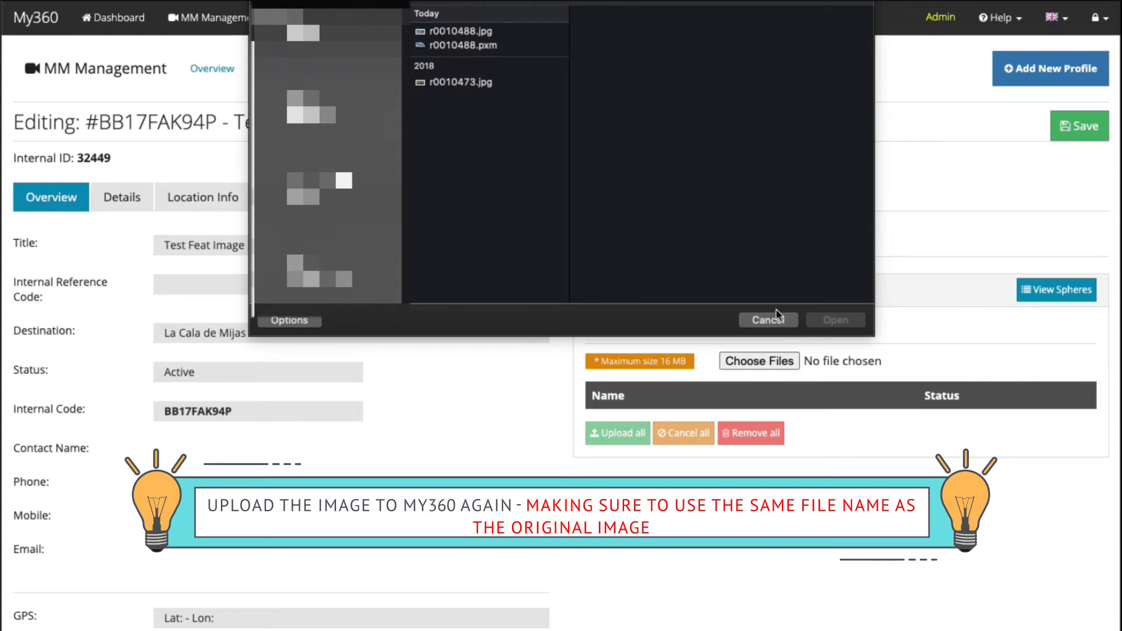
click(476, 32)
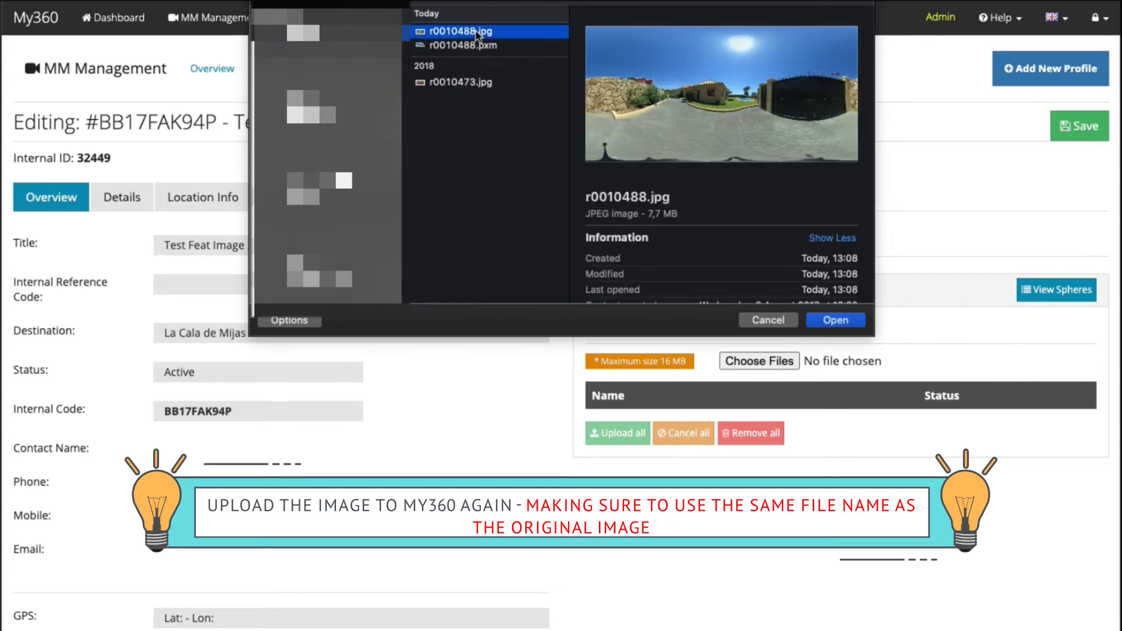
click(837, 320)
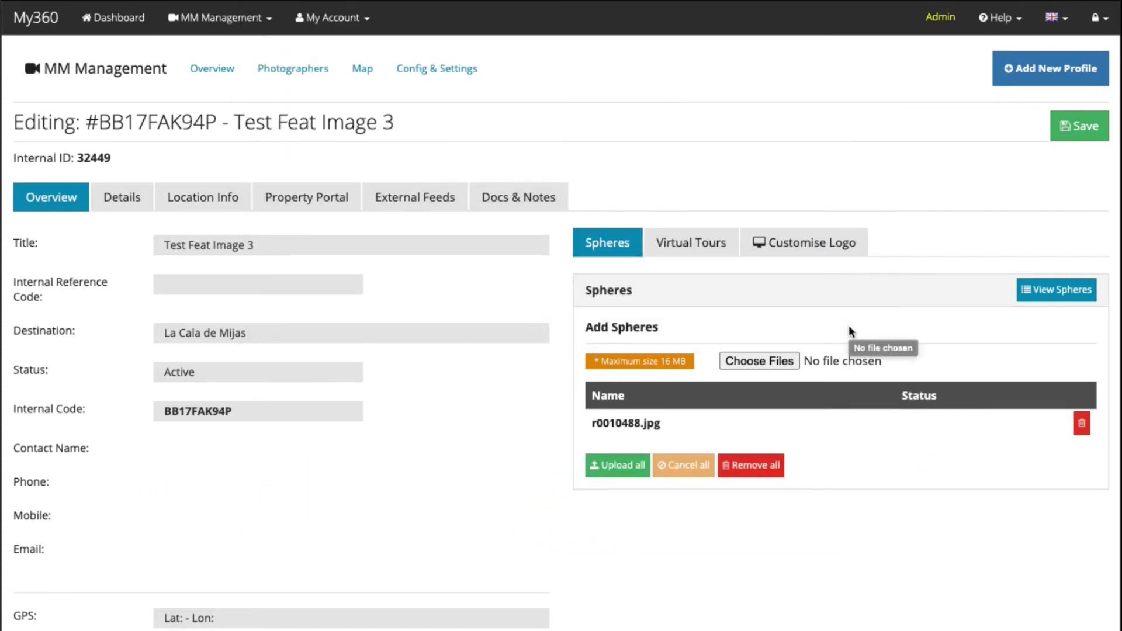
click(615, 468)
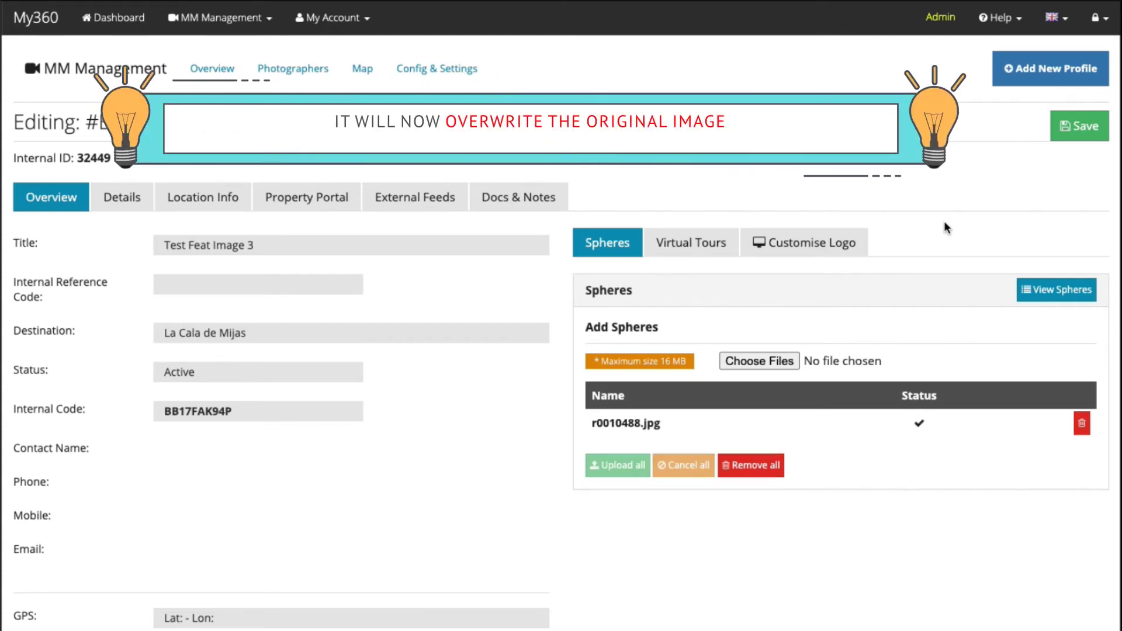
click(1057, 291)
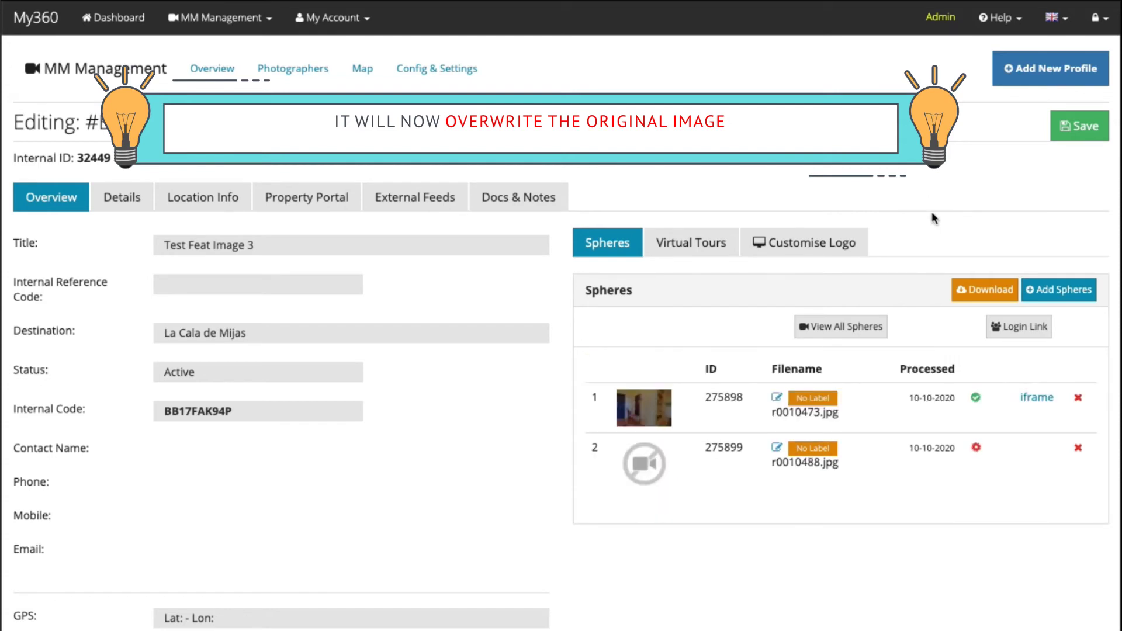
- Open the Test Featured Image virtual tour in the editor and move scene 275899's misplaced arrow back to the driveway beside the house
click(688, 249)
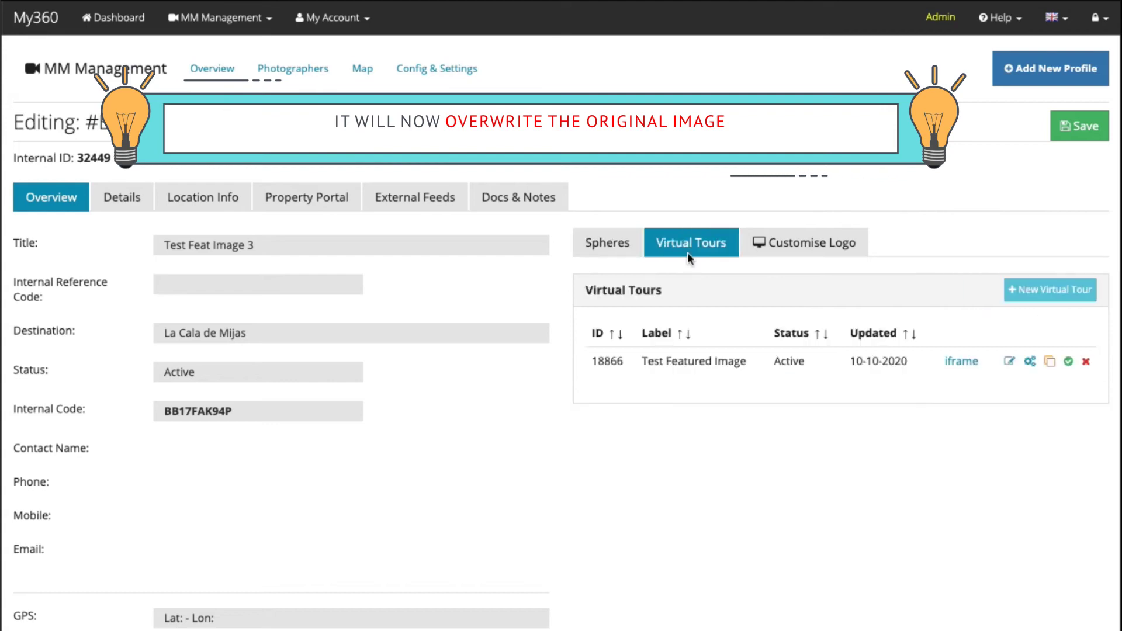
click(1011, 363)
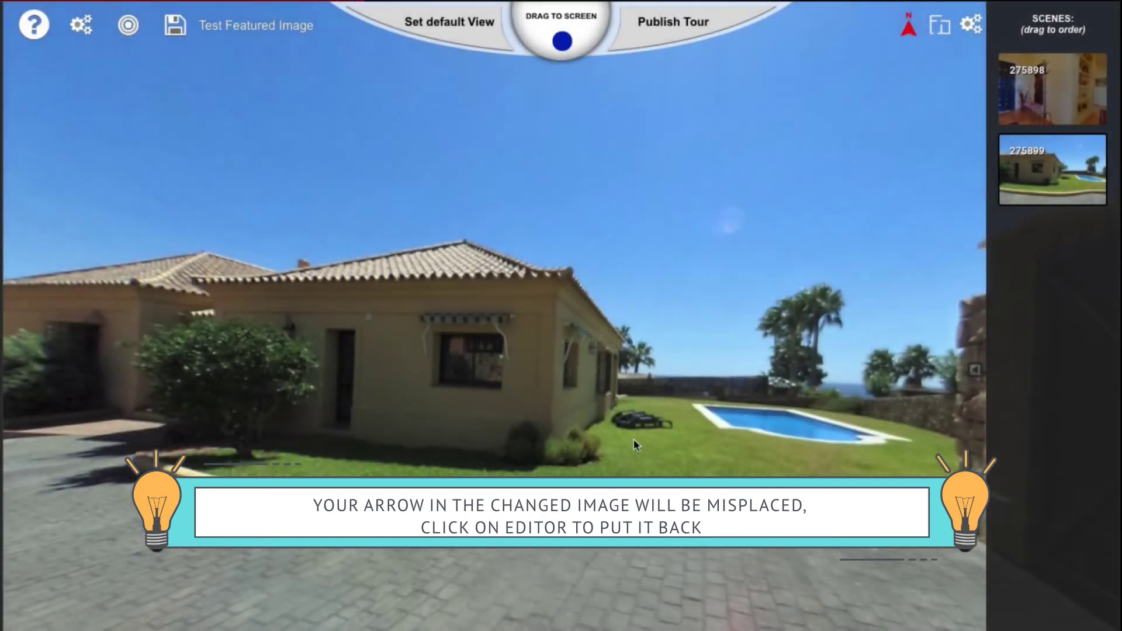
drag(336, 337, 580, 363)
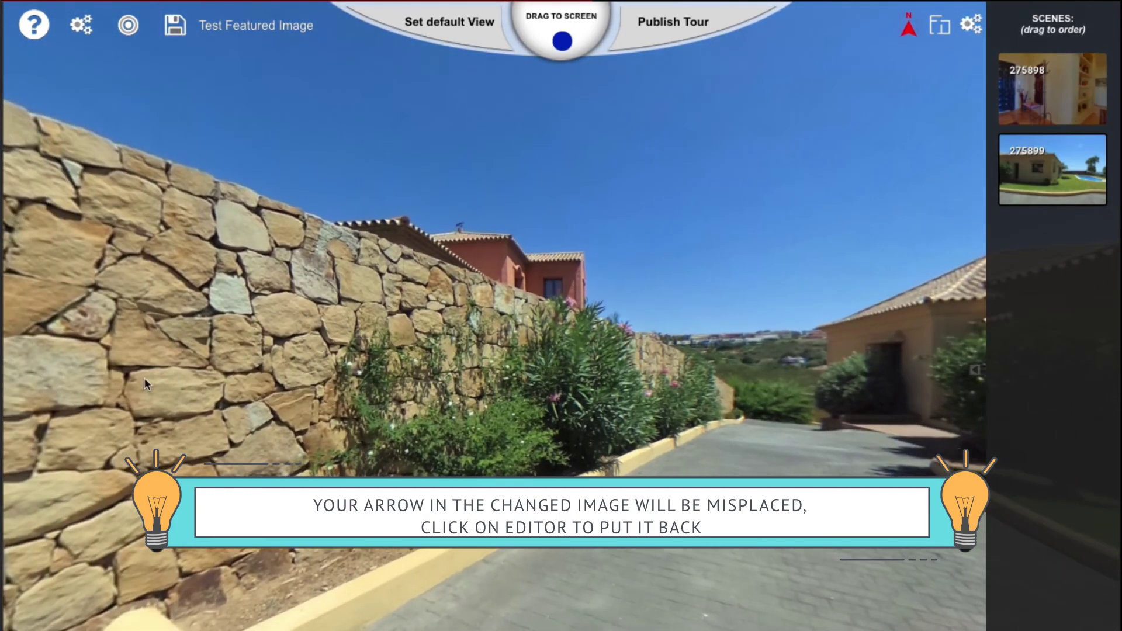
drag(144, 377, 175, 425)
drag(334, 450, 493, 404)
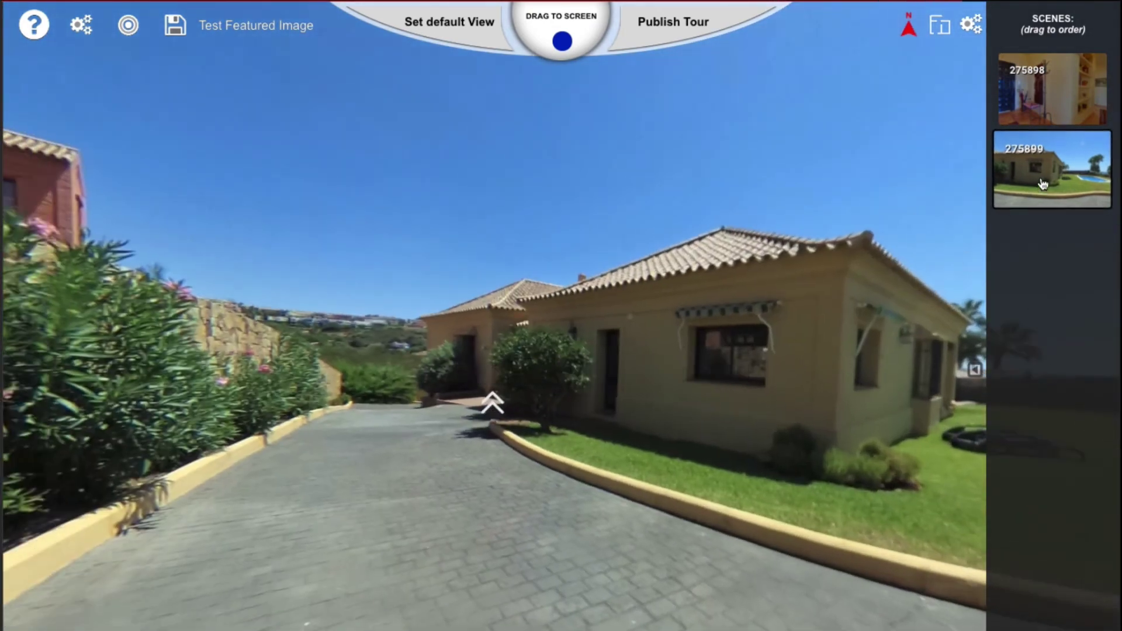
- Switch scenes to check the repositioned arrow, then publish the tour and go to it
click(1052, 89)
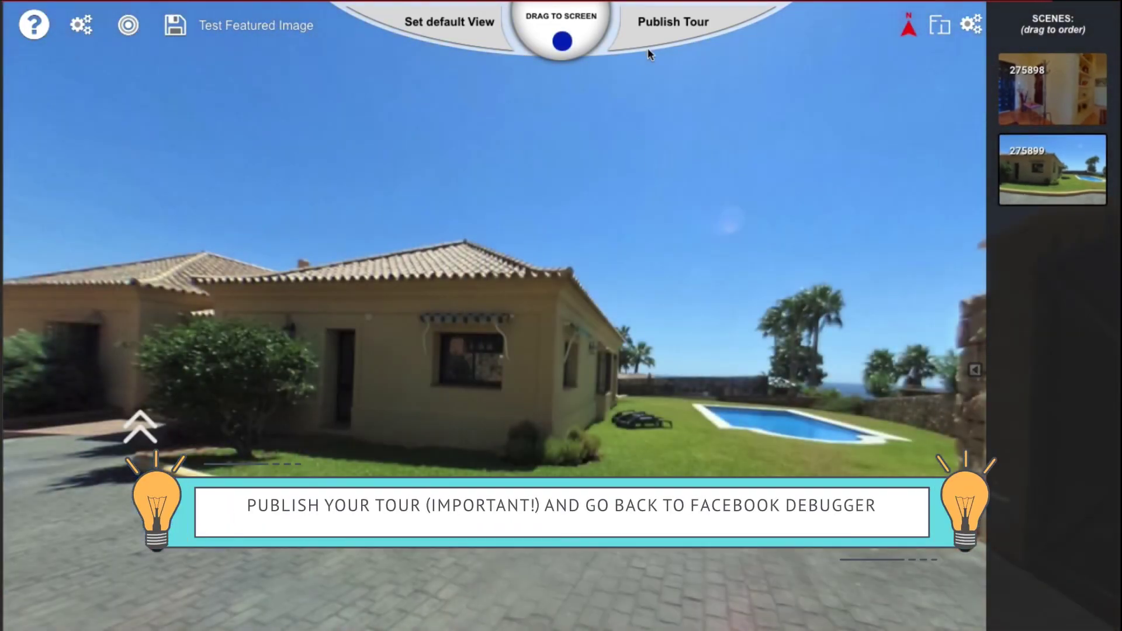
click(657, 29)
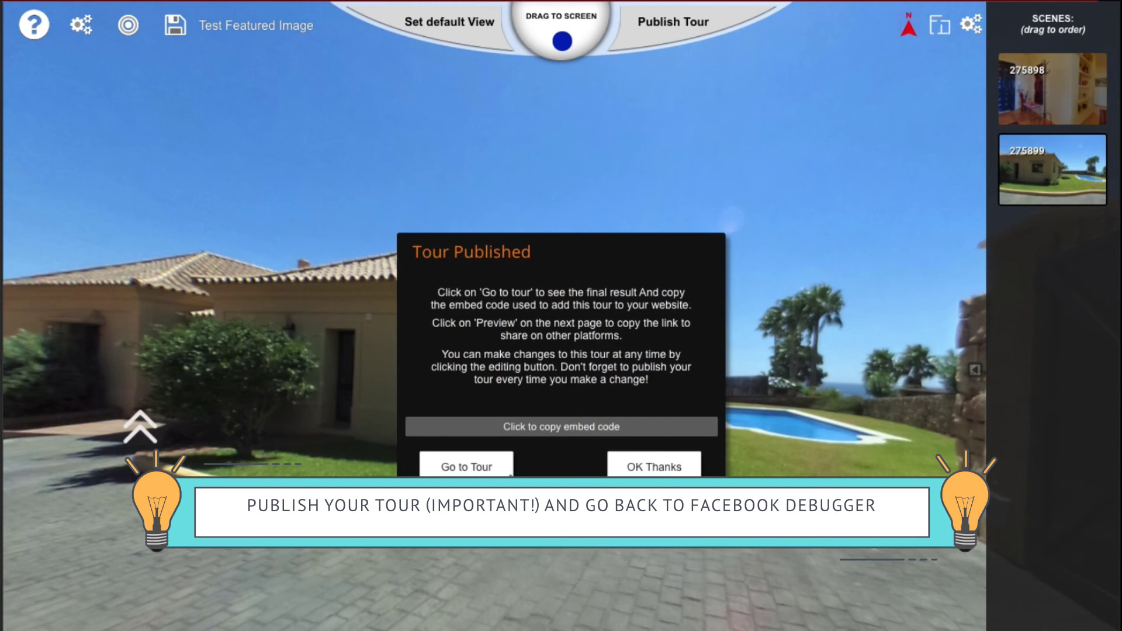
click(479, 467)
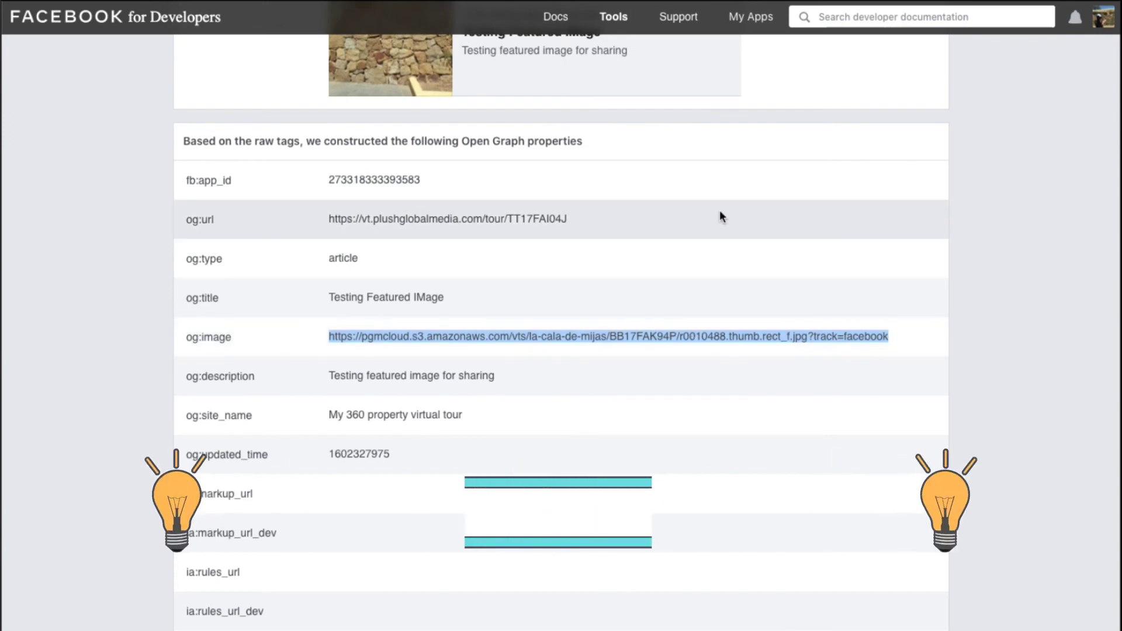
- Switch to the Facebook Sharing Debugger and scrape the tour's URL again
scroll(720, 217, up, 10)
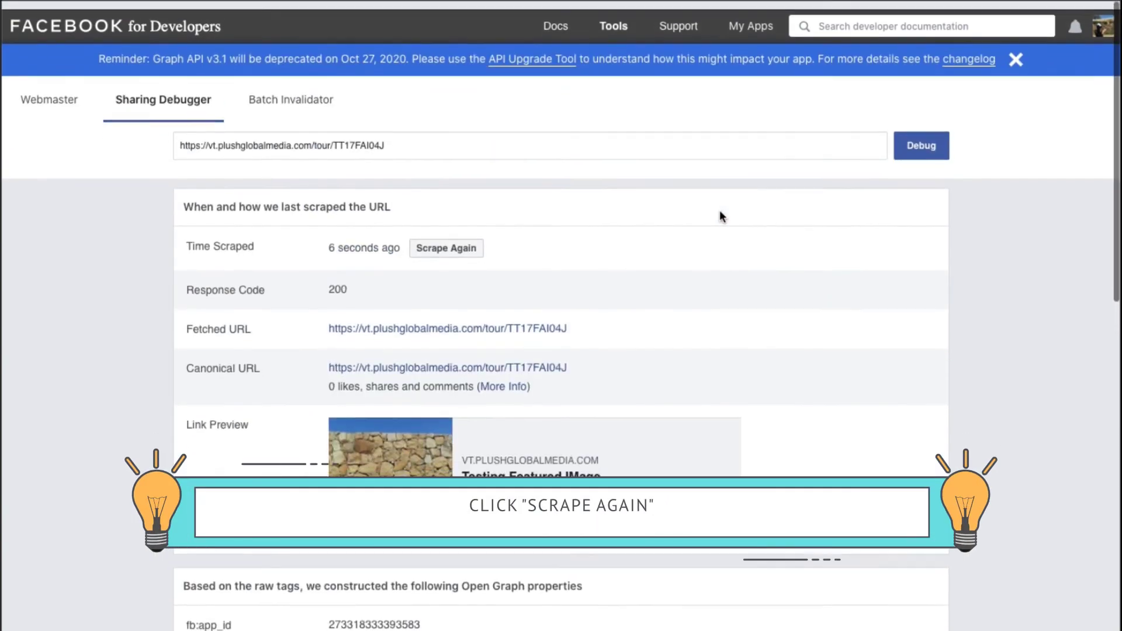
click(462, 242)
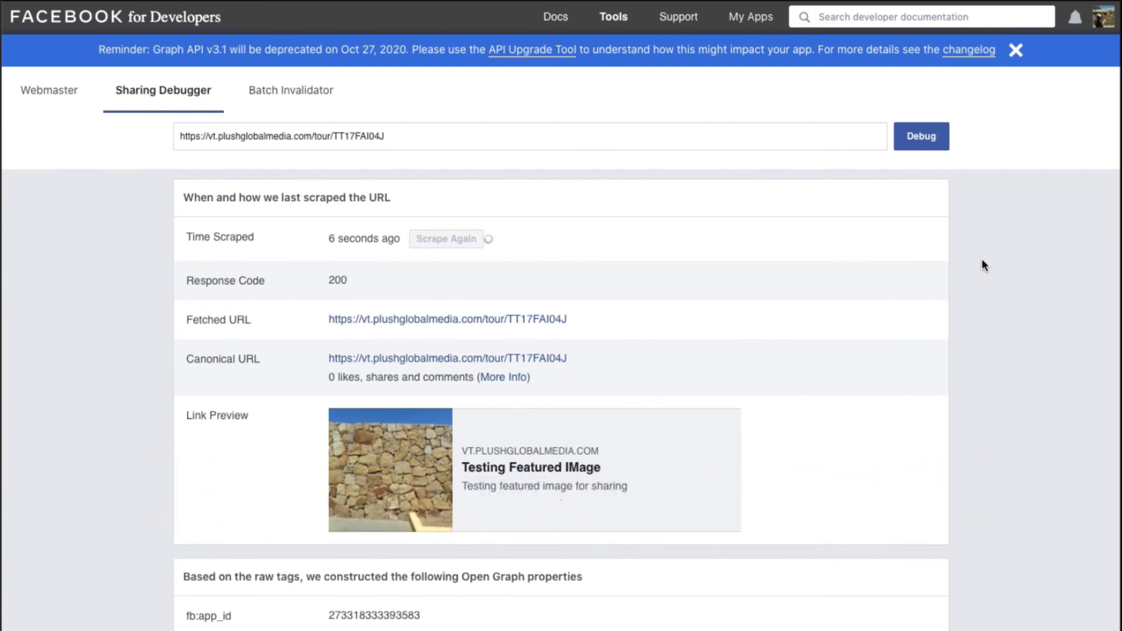
- Find the og:image link in the Open Graph properties and open it in a new browser tab to check the featured image
scroll(970, 440, down, 8)
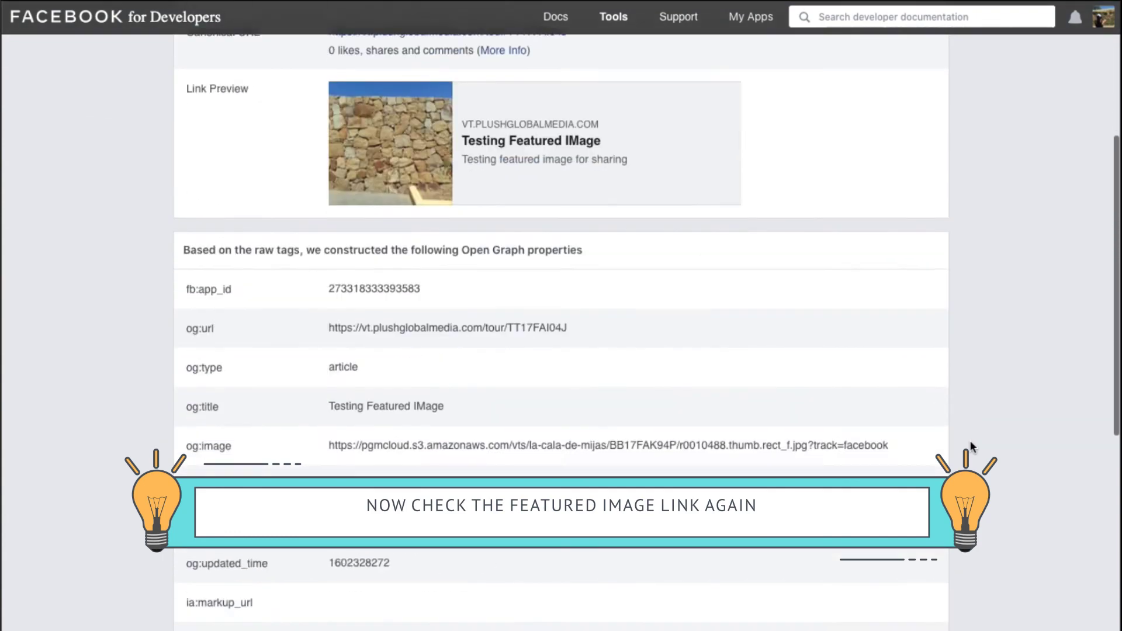
scroll(971, 440, down, 6)
scroll(970, 440, up, 6)
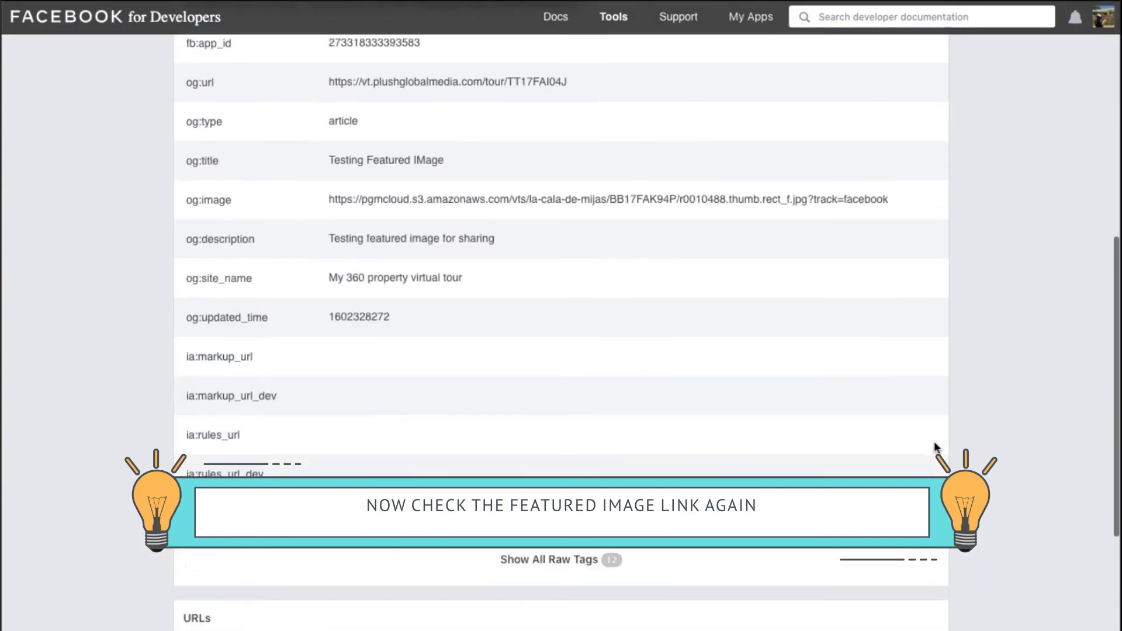
triple_click(675, 281)
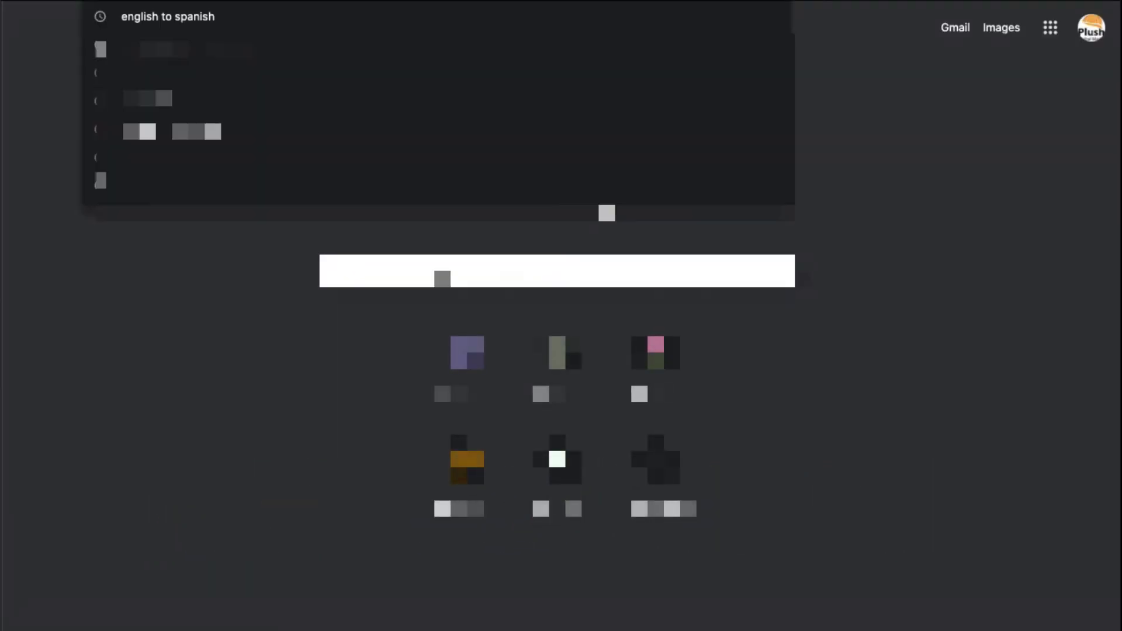
key(super+v)
key(Return)
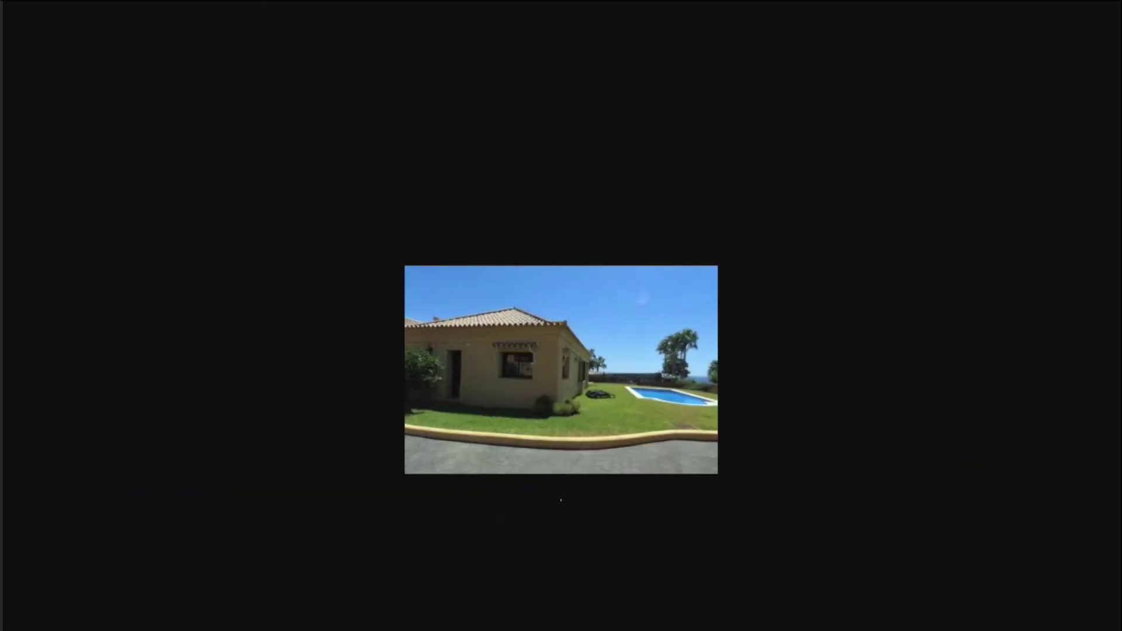